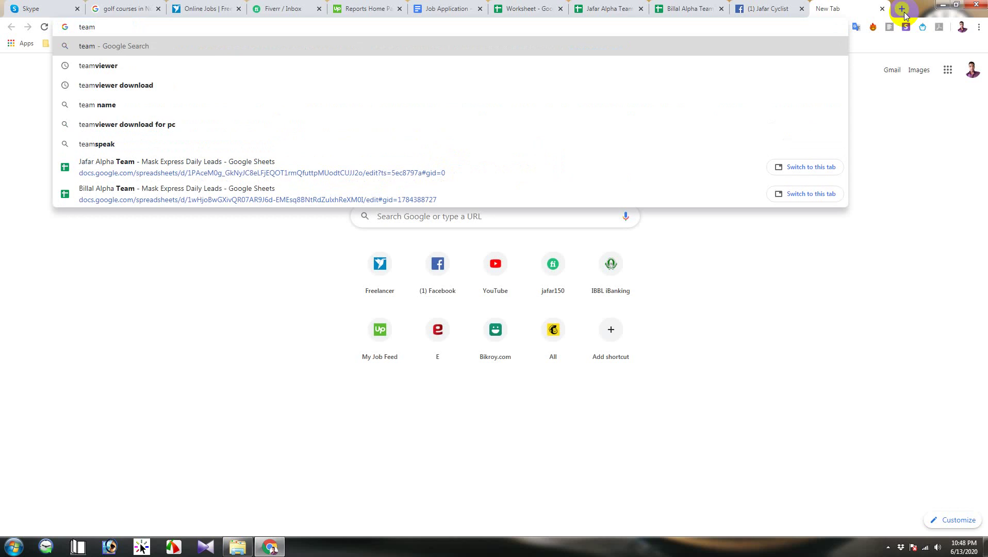
Step: Search 'teamviewer download' and download TeamViewer_Setup.exe from the TeamViewer for Windows page
key("Down")
key("Down")
key("Return")
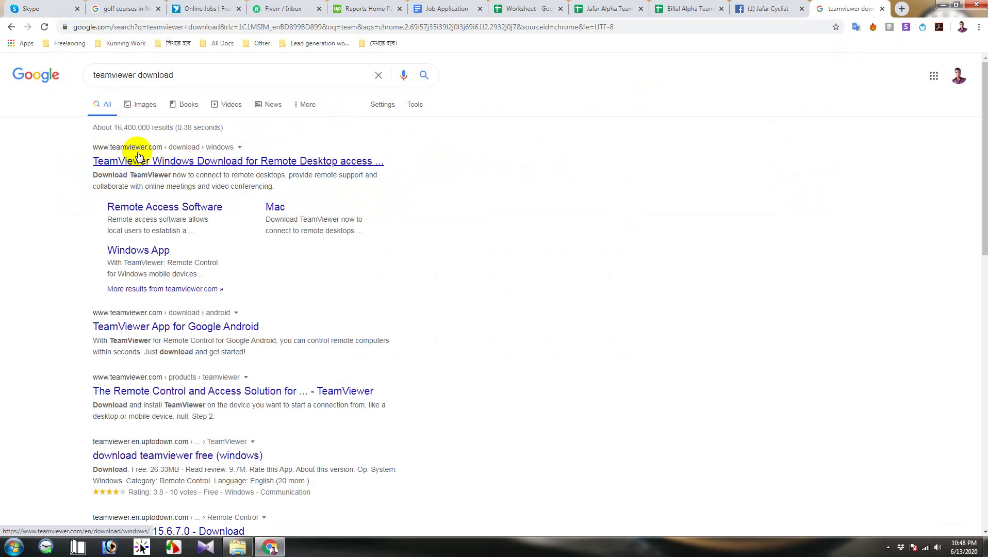
left_click(234, 162)
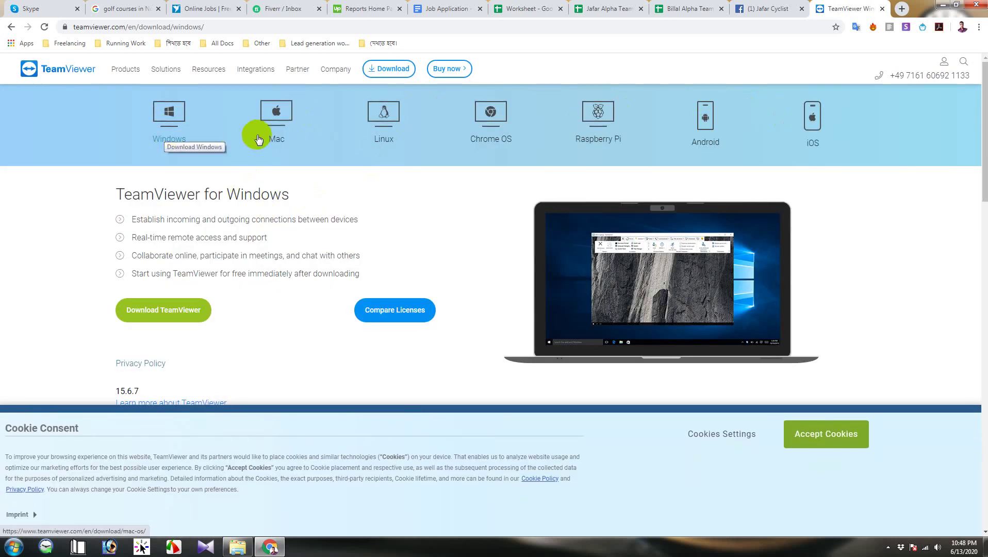
left_click(169, 112)
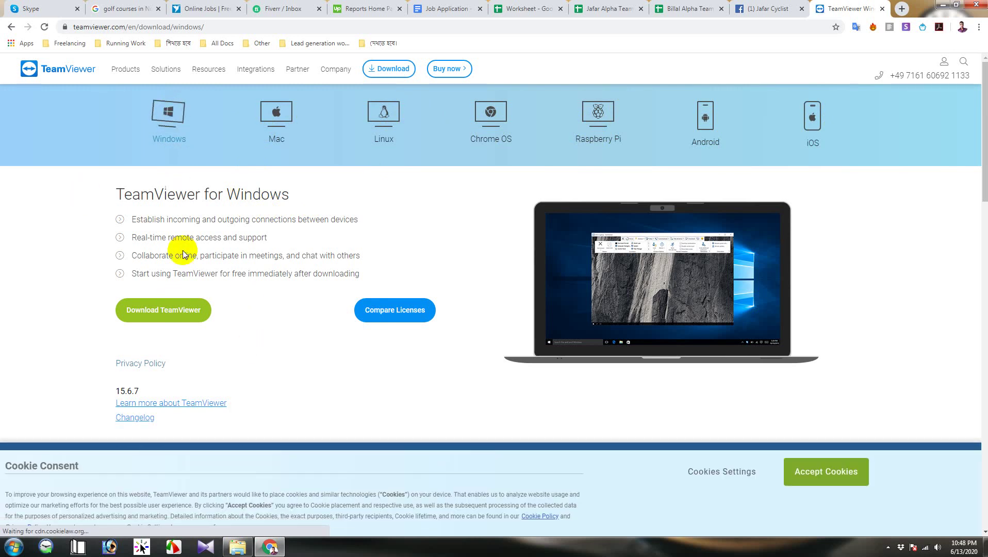
left_click(190, 313)
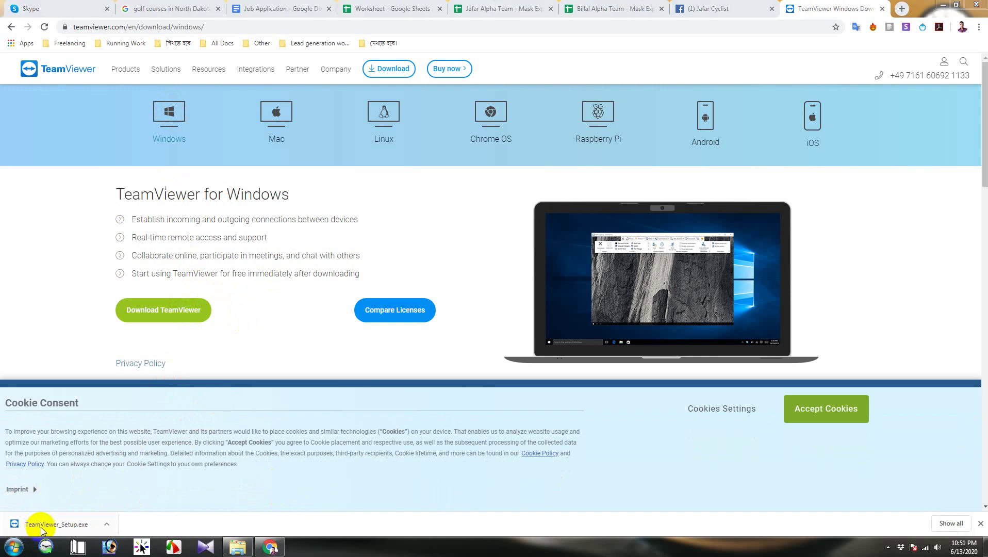
Step: Show TeamViewer_Setup.exe in a maximized Downloads folder and launch it
right_click(48, 527)
left_click(112, 497)
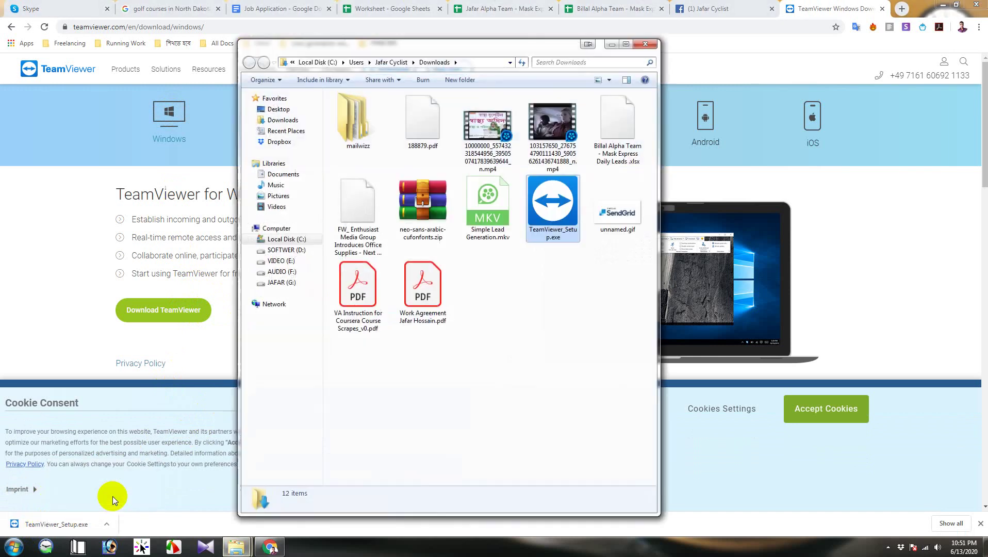
left_click(626, 43)
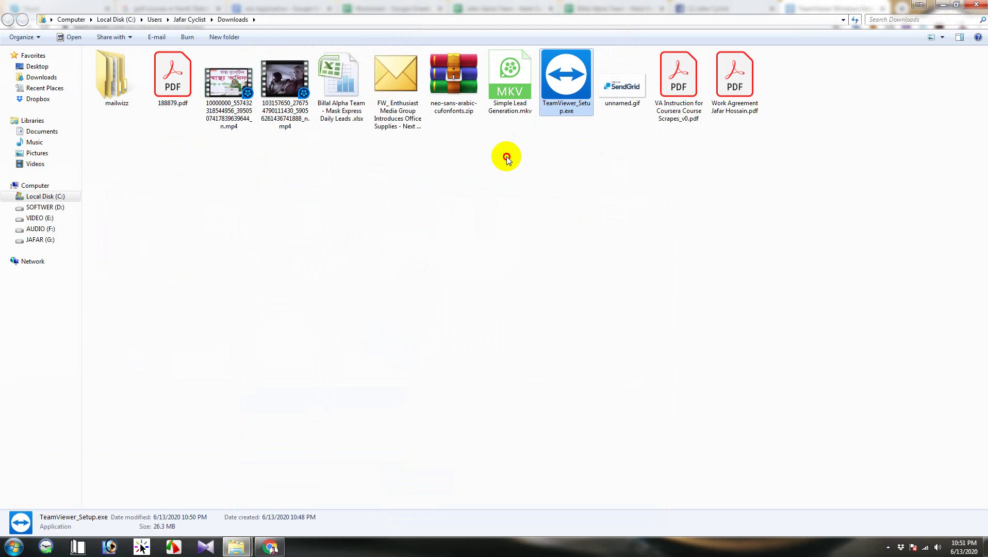
left_click(570, 70)
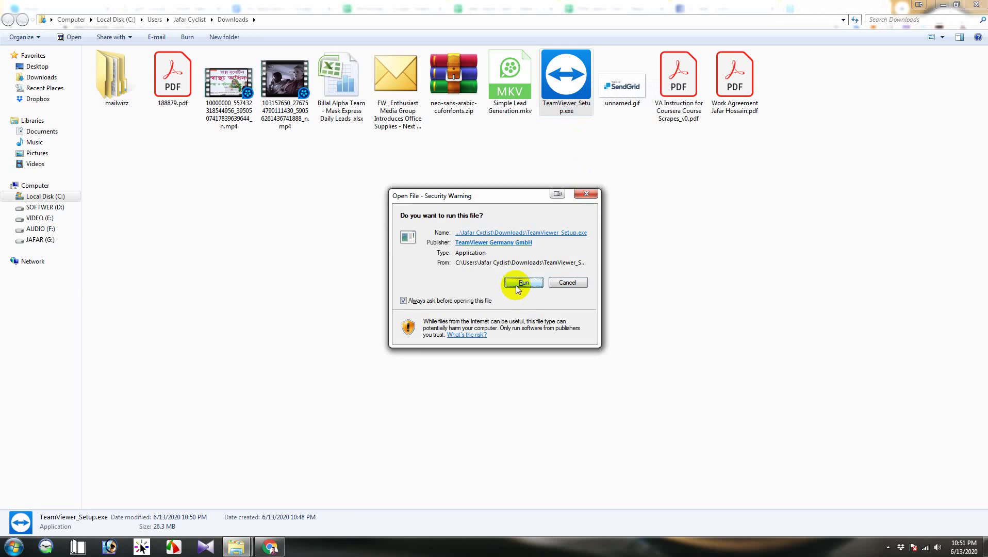
Step: Run the installer and finish a default, personal/non-commercial TeamViewer installation
left_click(519, 283)
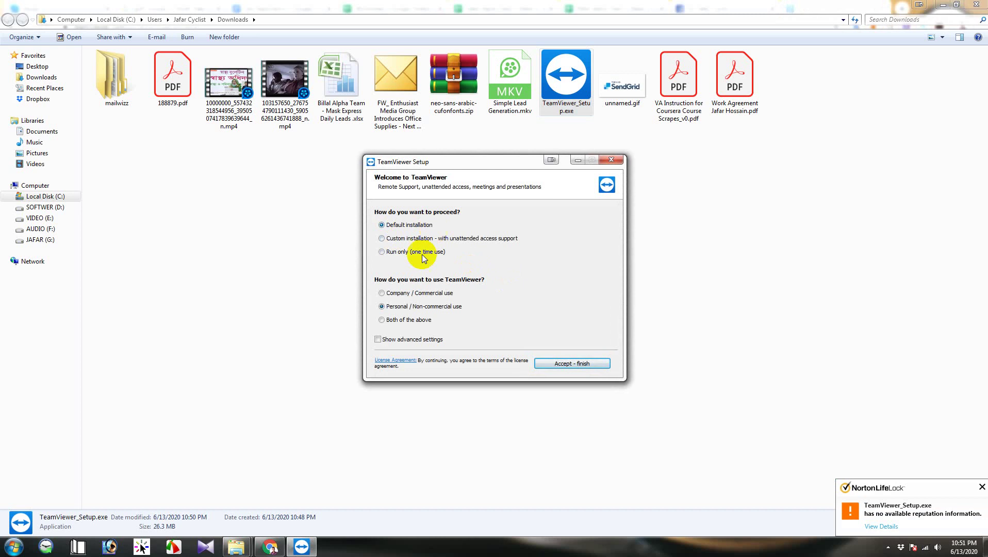
left_click(563, 367)
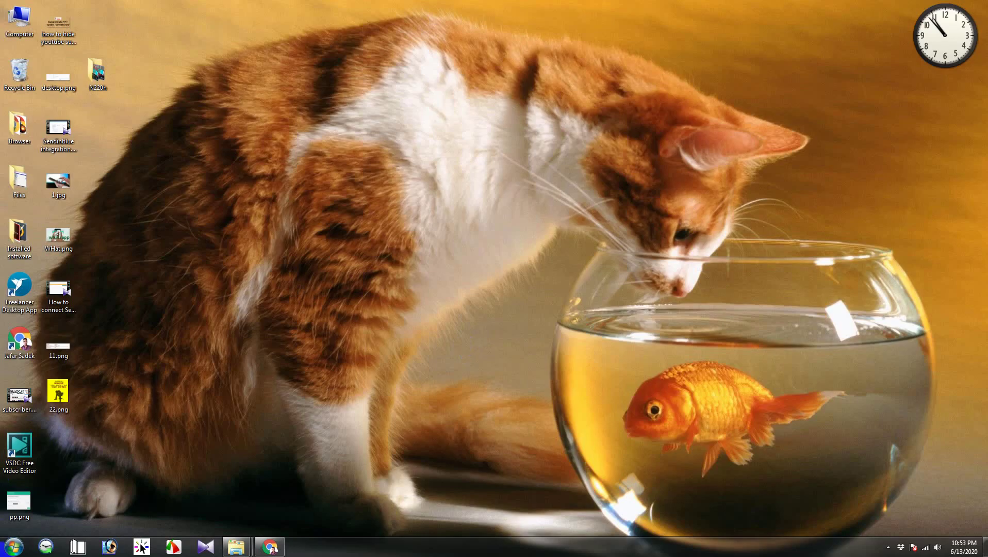
Step: Search 'team' in the Start menu and launch TeamViewer from the results
left_click(14, 547)
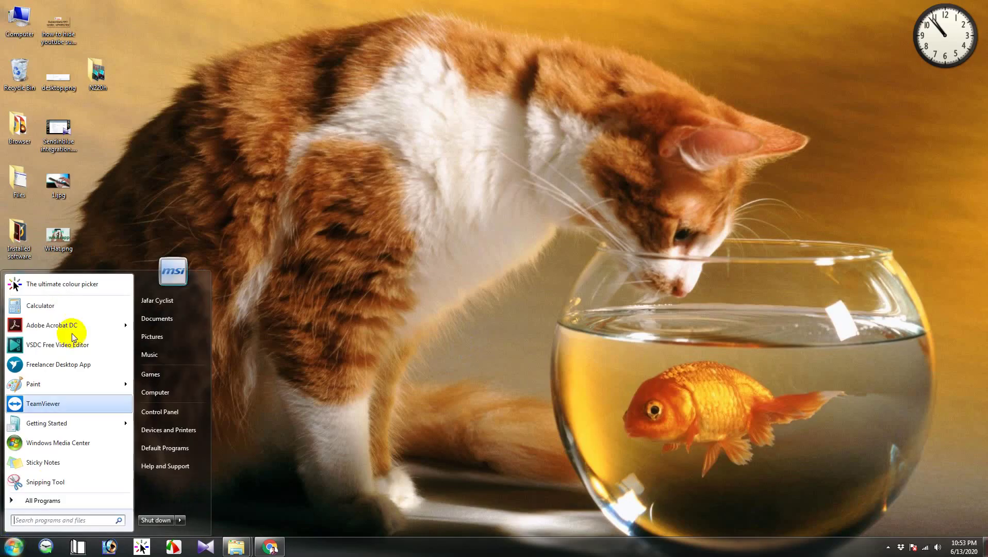
left_click(61, 502)
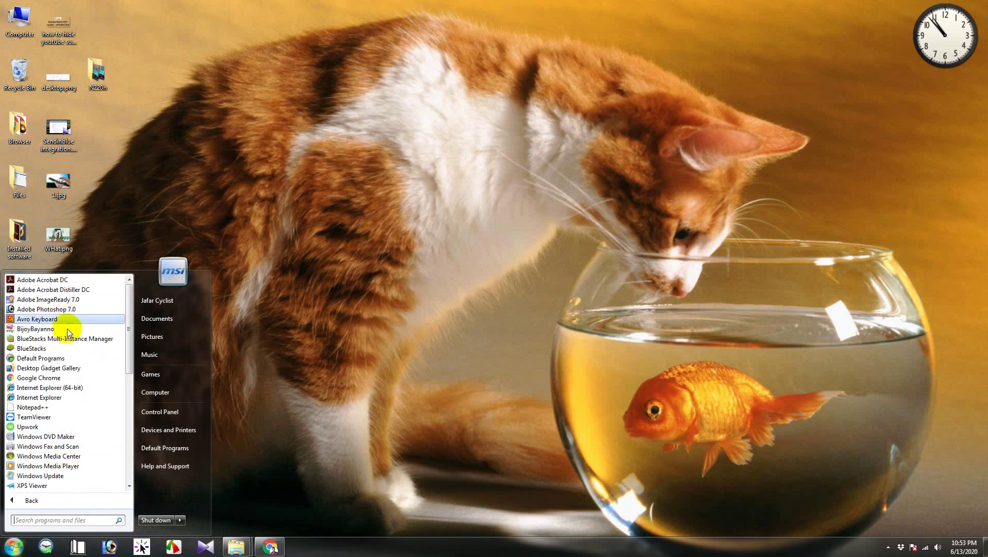
scroll(95, 383, "down", 10)
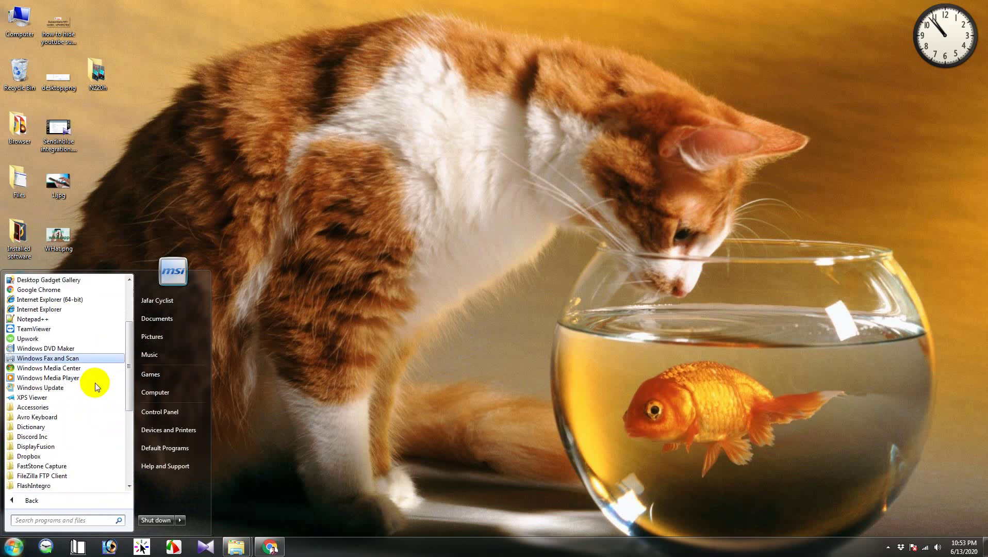
scroll(76, 467, "up", 7)
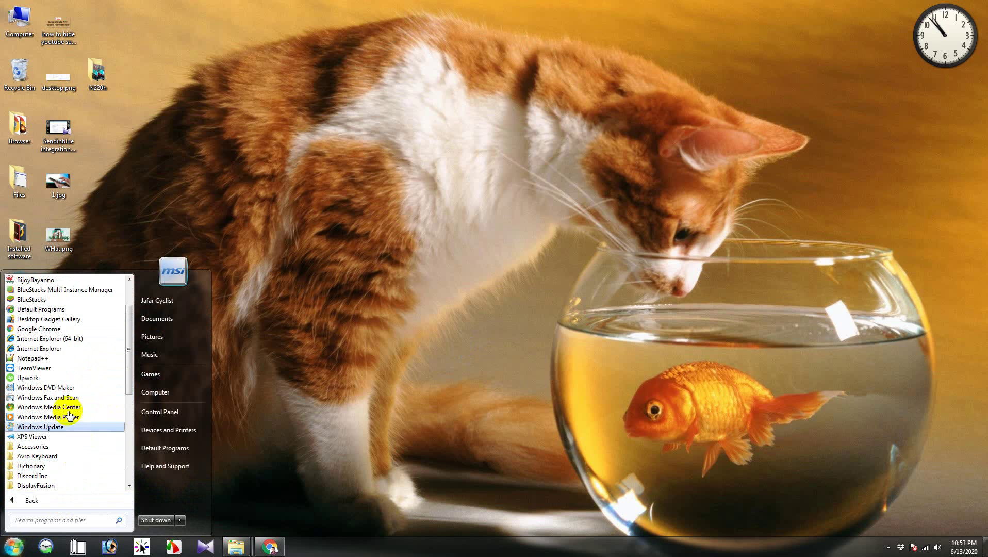
scroll(68, 409, "up", 3)
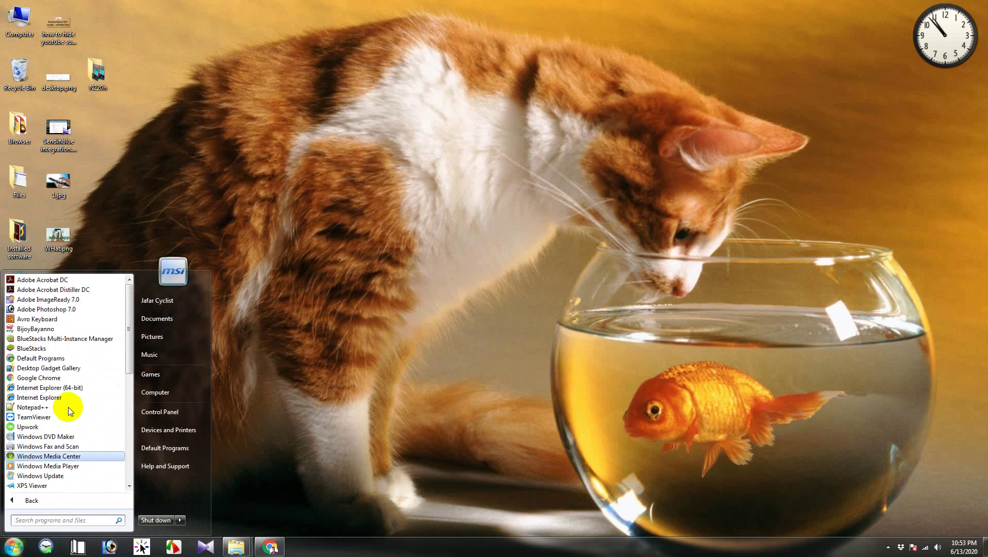
scroll(68, 407, "down", 1)
left_click(55, 520)
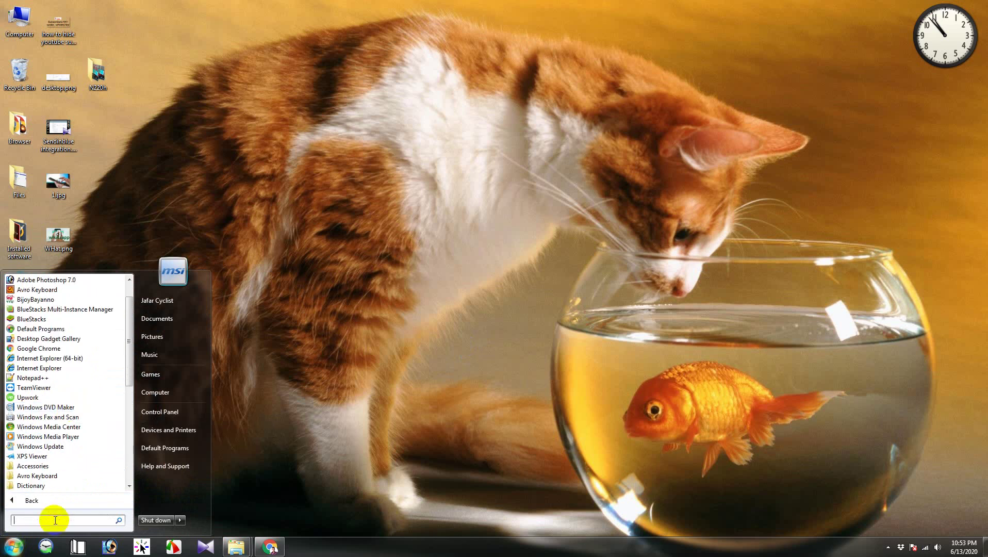
type("team")
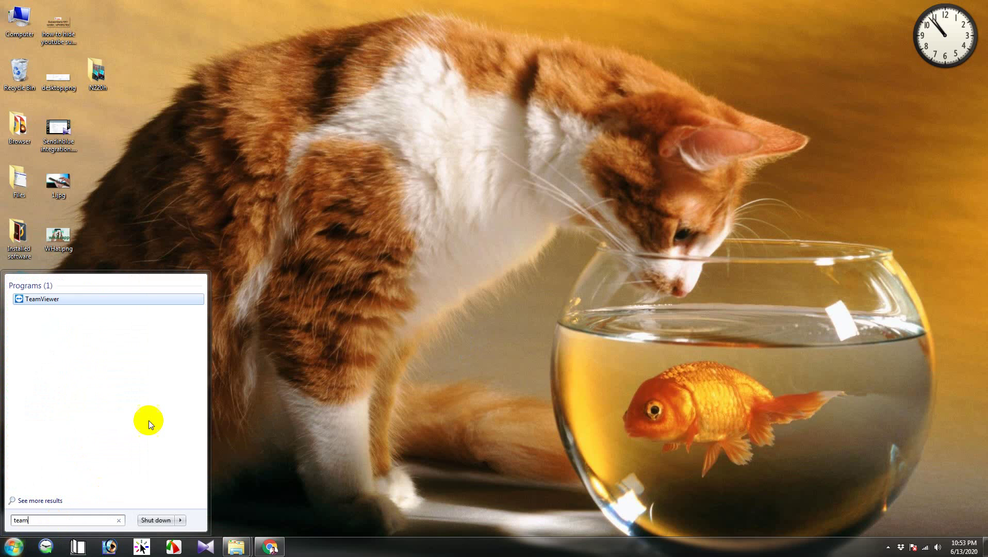
left_click(42, 301)
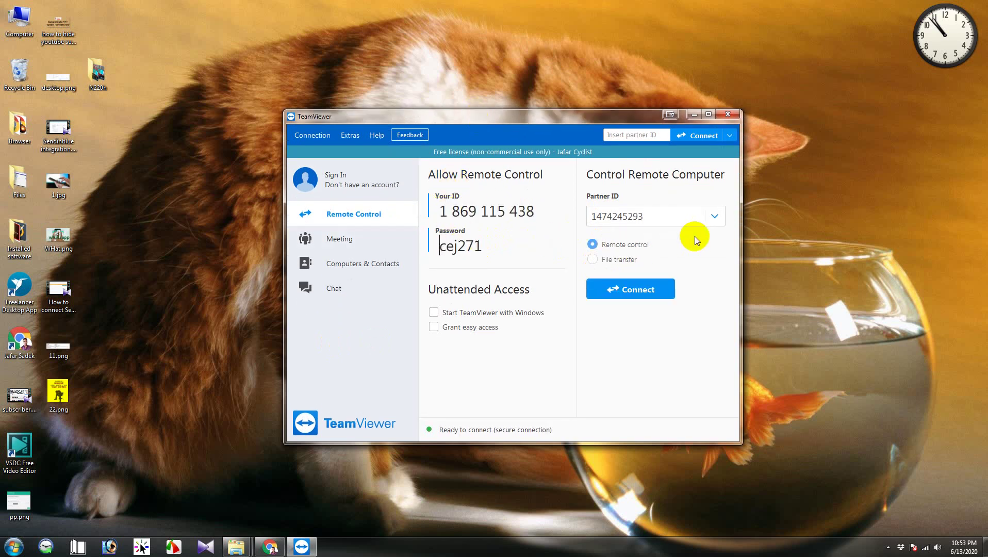
Step: Highlight this computer's Your ID number and session password
left_click(470, 209)
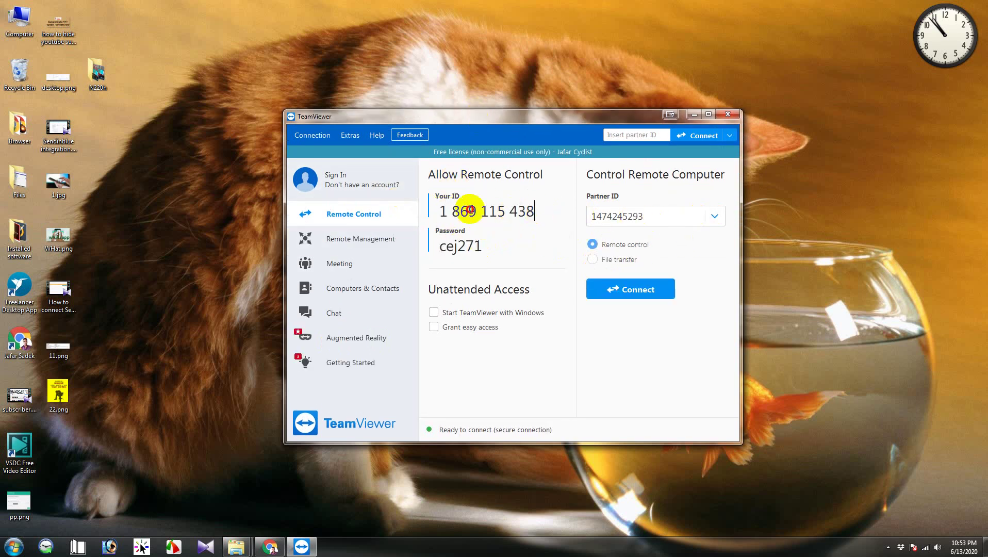
double_click(470, 210)
left_click(468, 245)
double_click(468, 245)
left_click(482, 211)
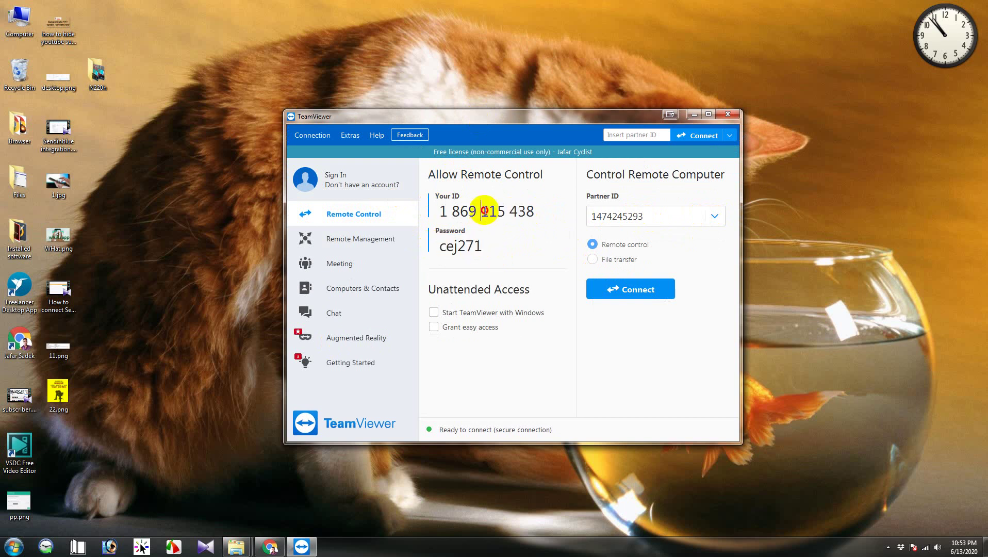
left_click_drag(537, 211, 439, 212)
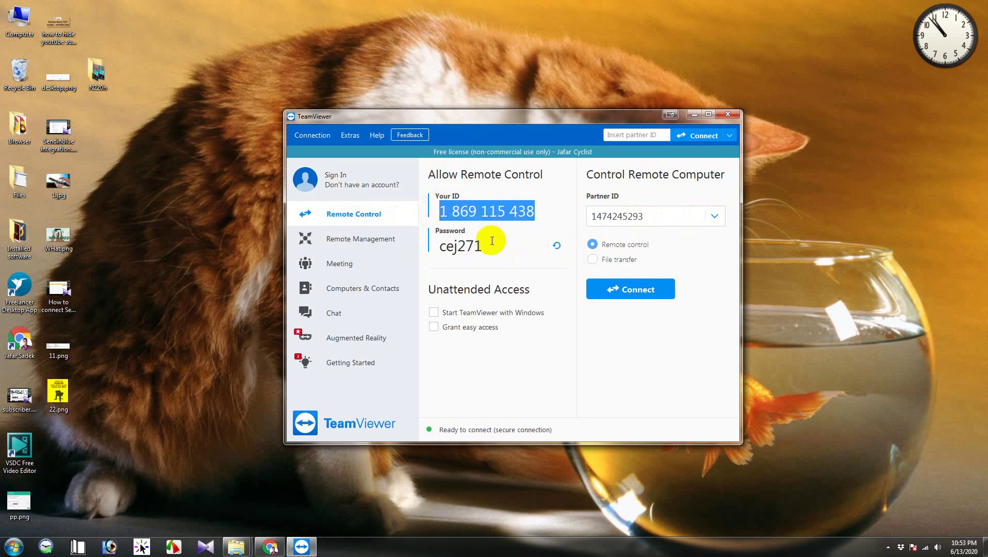
left_click_drag(484, 246, 454, 247)
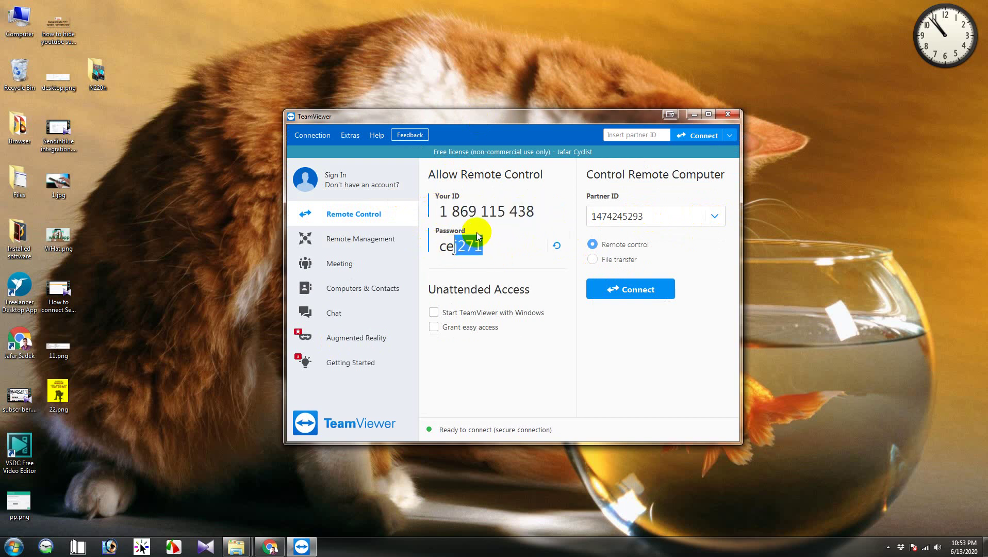
left_click(452, 251)
left_click_drag(536, 210, 435, 211)
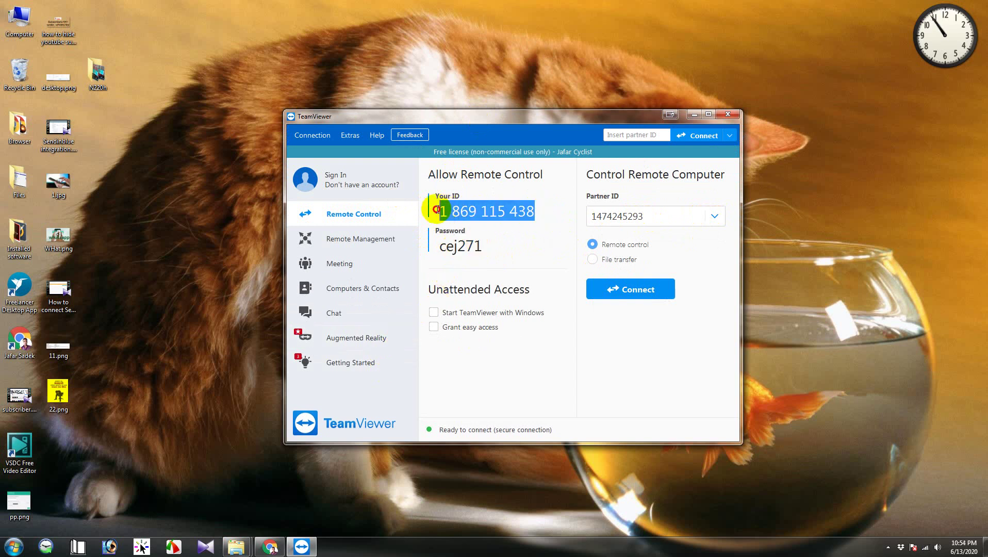
Step: Select the Partner ID value, re-highlight this computer's ID and password, then select the old partner ID
double_click(622, 218)
left_click(446, 247)
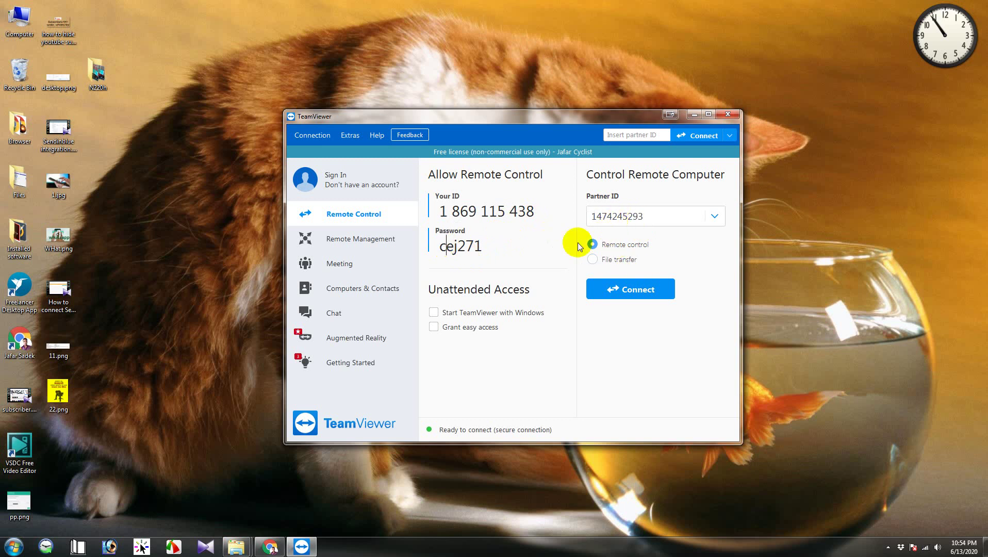
double_click(623, 216)
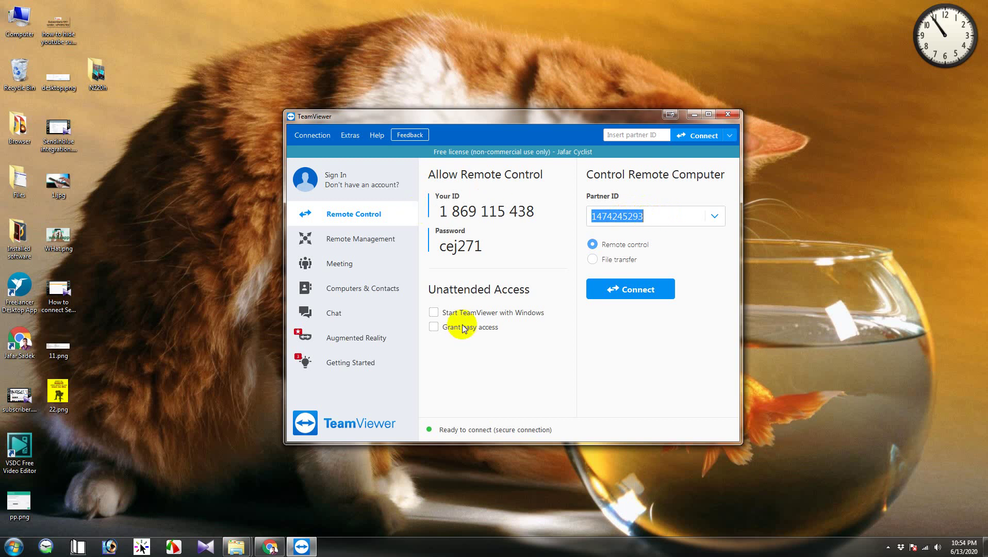
left_click(457, 253)
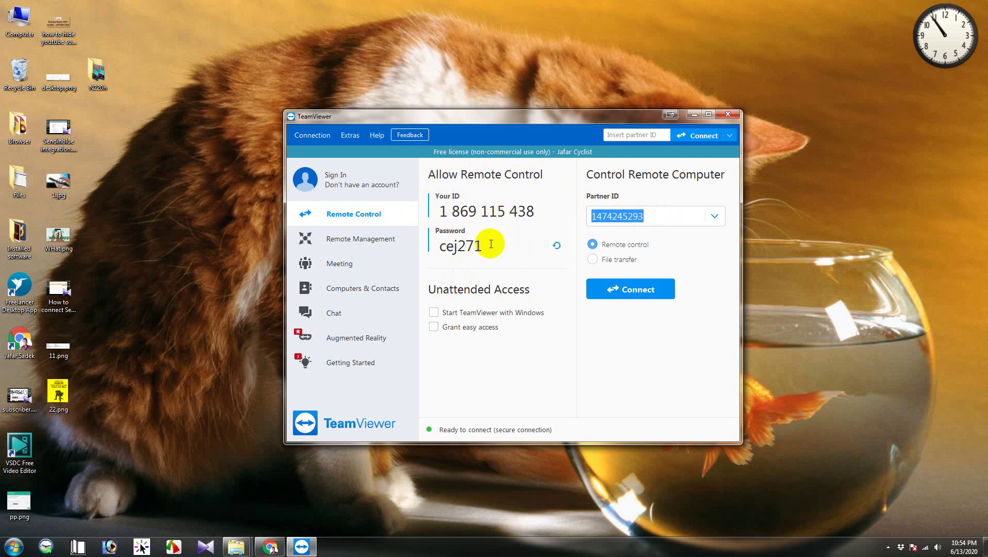
left_click_drag(537, 213, 439, 211)
left_click_drag(502, 246, 444, 247)
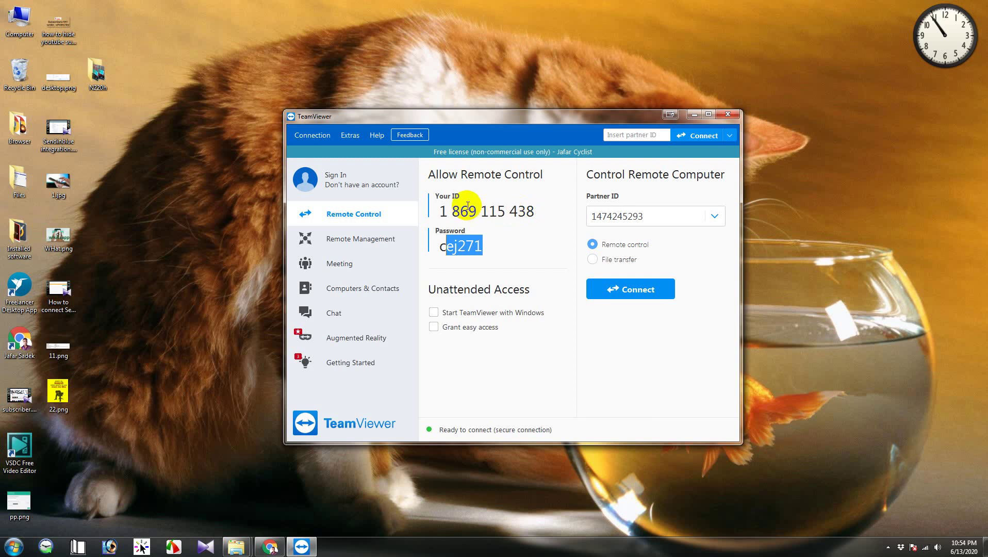
left_click(449, 211)
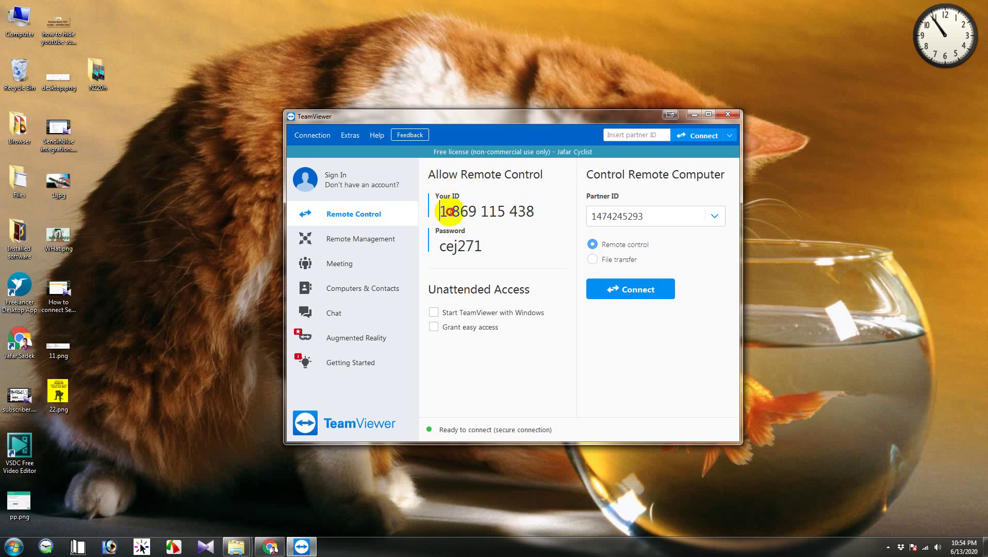
left_click_drag(450, 211, 532, 212)
left_click_drag(440, 247, 467, 249)
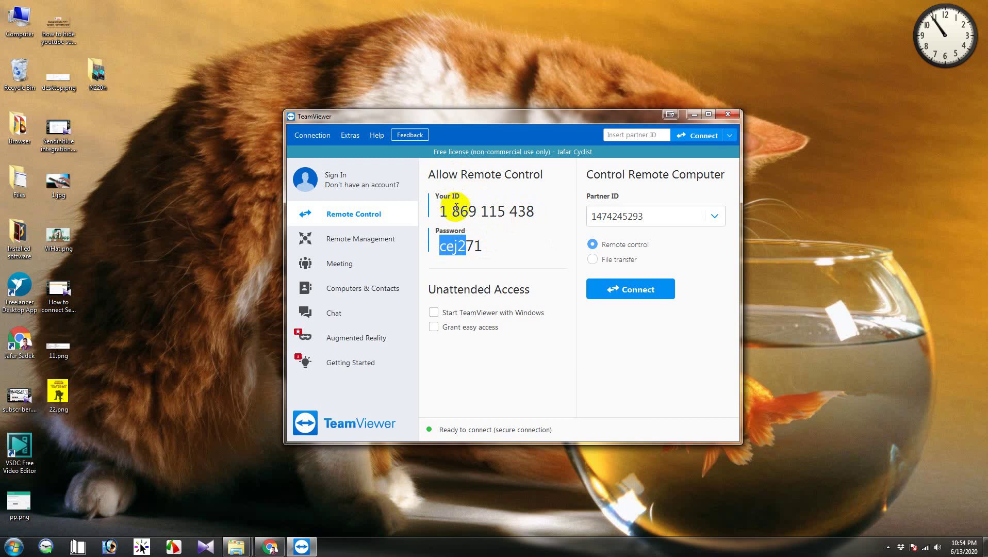
left_click_drag(459, 213, 526, 213)
left_click_drag(653, 216, 576, 219)
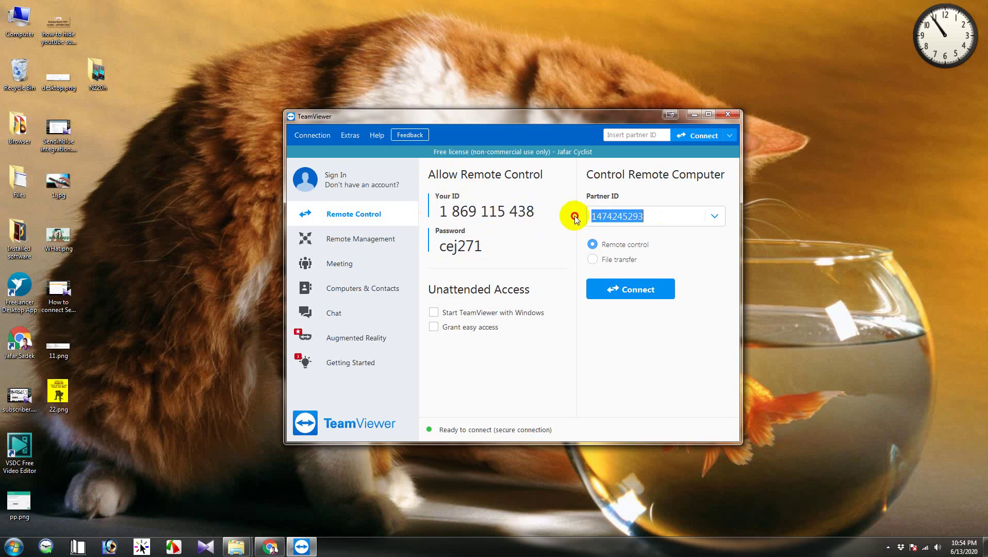
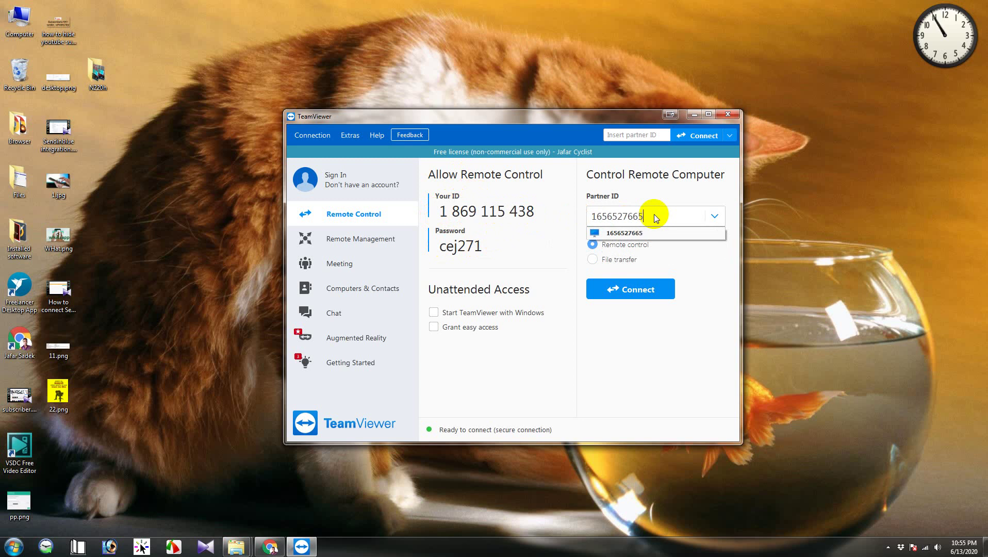
Step: Enter the remote computer's ID as Partner ID and start connecting to it
left_click(622, 290)
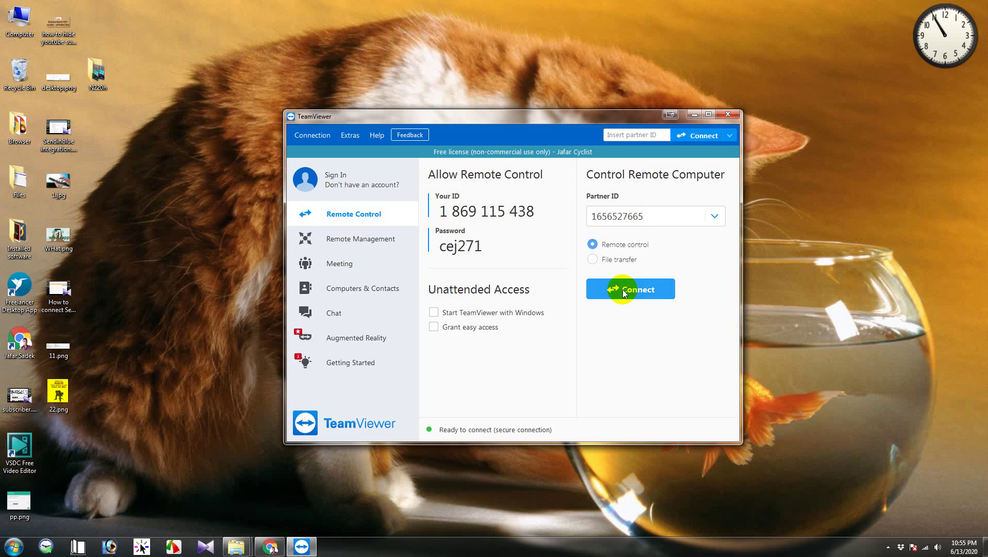
mouse_move(443, 246)
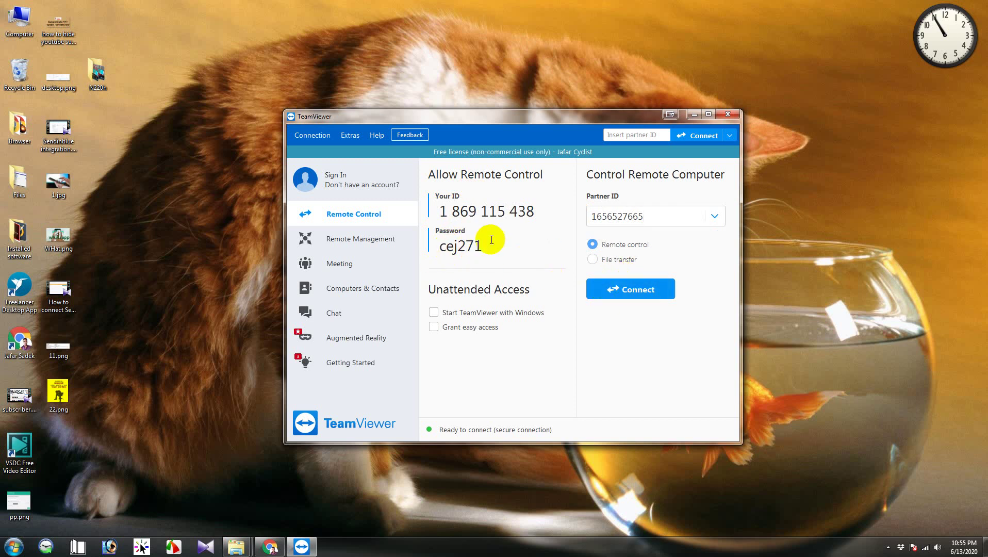
left_click(634, 292)
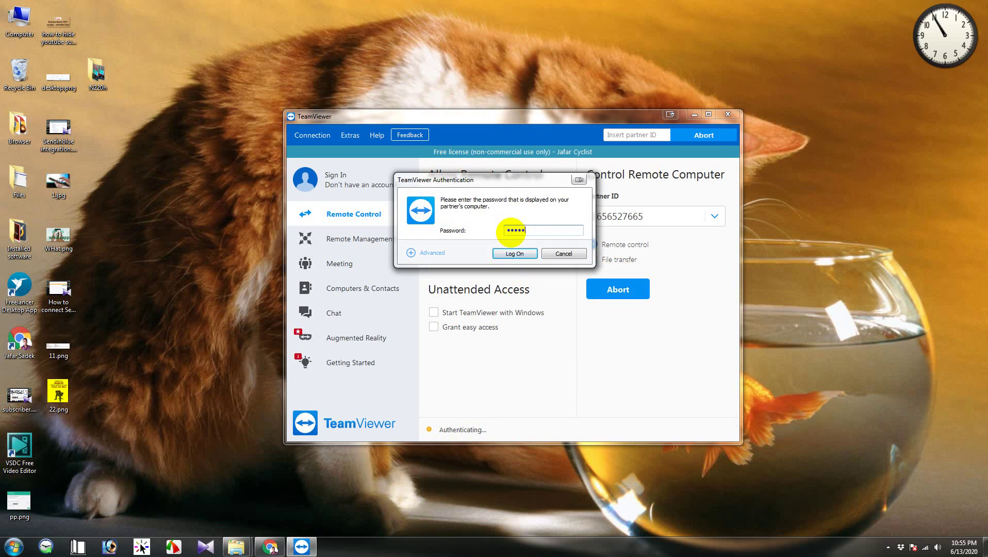
Step: Log on with the partner's password to open the remote-control session
key("Return")
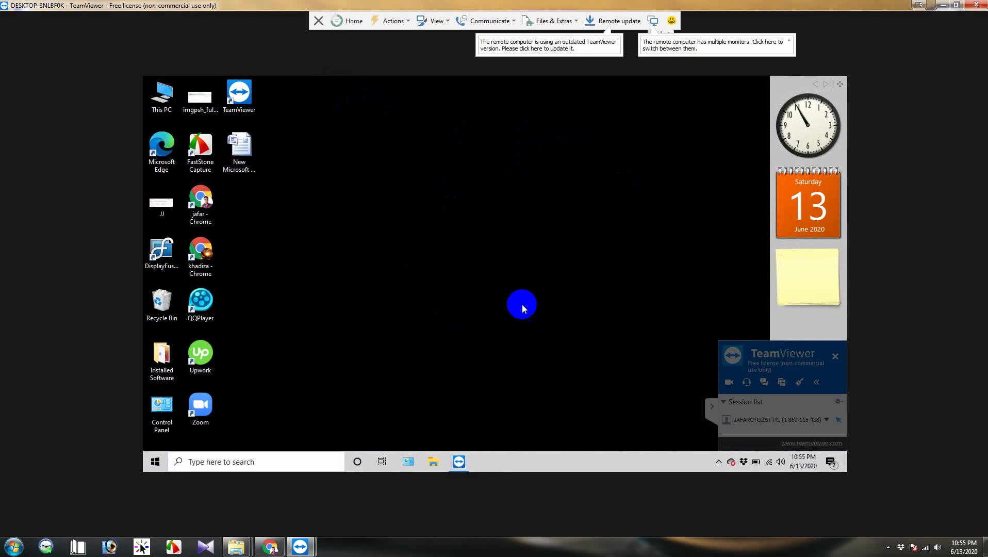
Step: Collapse the side panel, dismiss the update notices, and restore the session window full screen
left_click(711, 406)
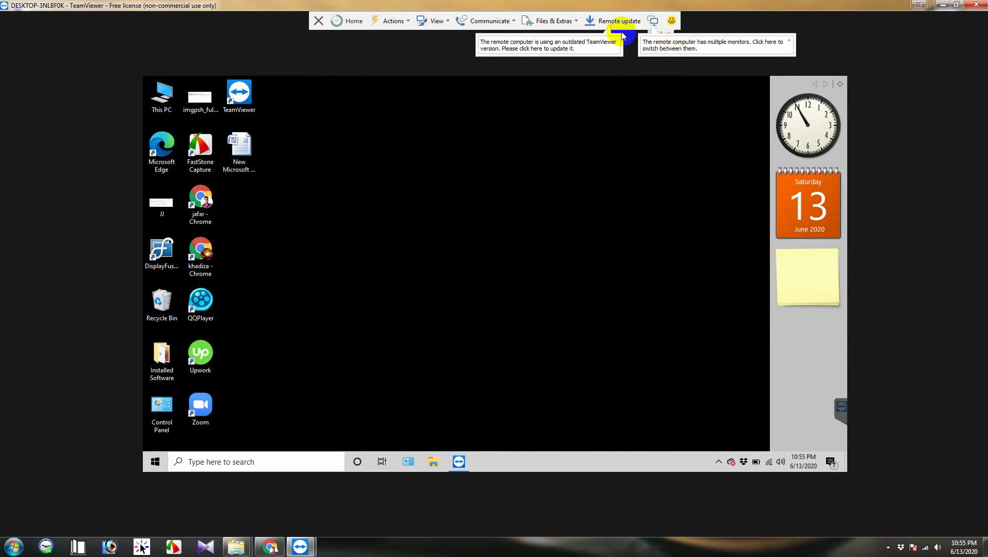
left_click(667, 35)
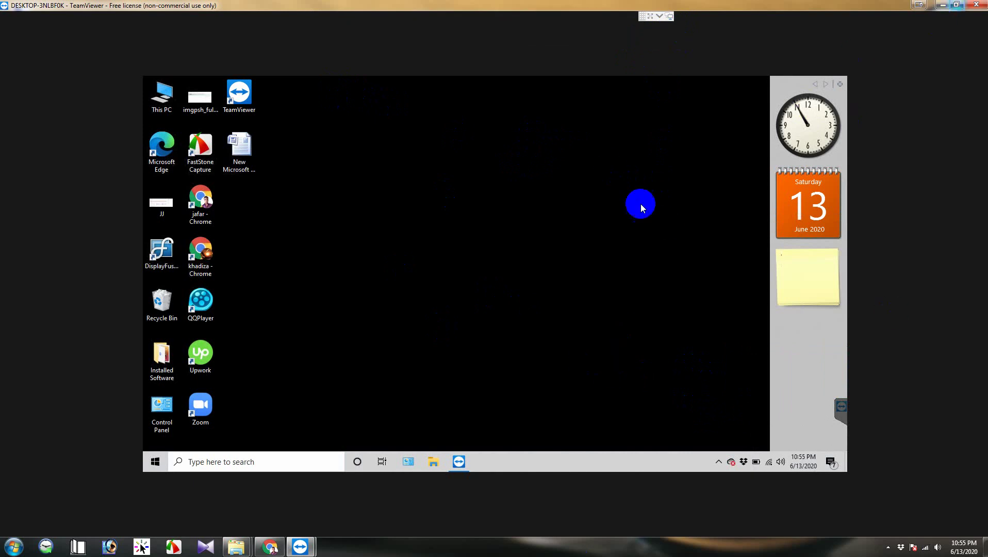
left_click(941, 5)
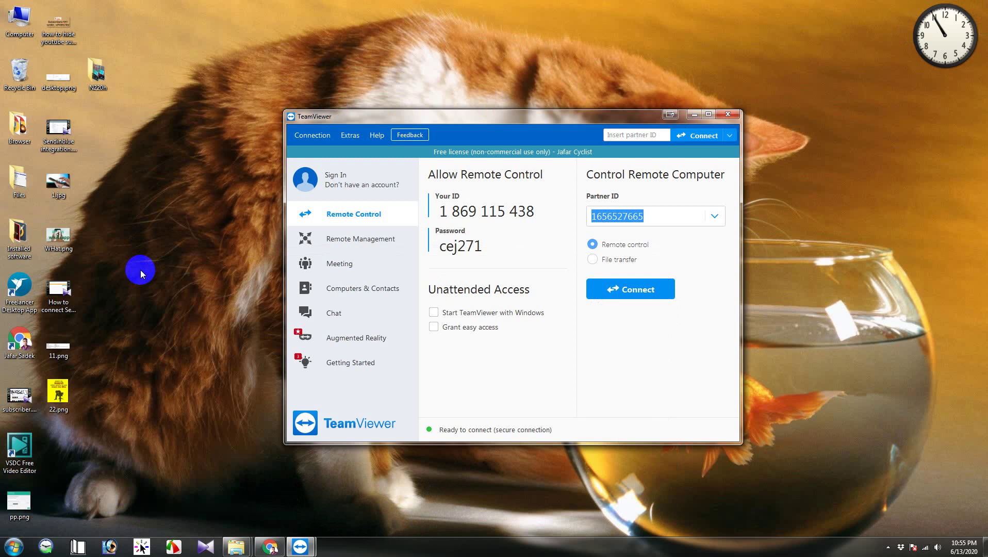
left_click(301, 546)
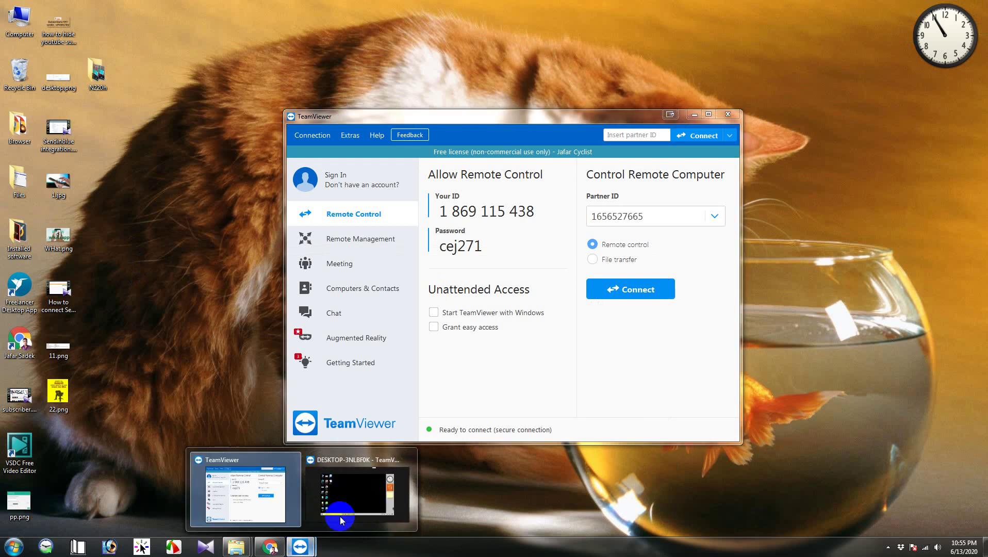
left_click(350, 503)
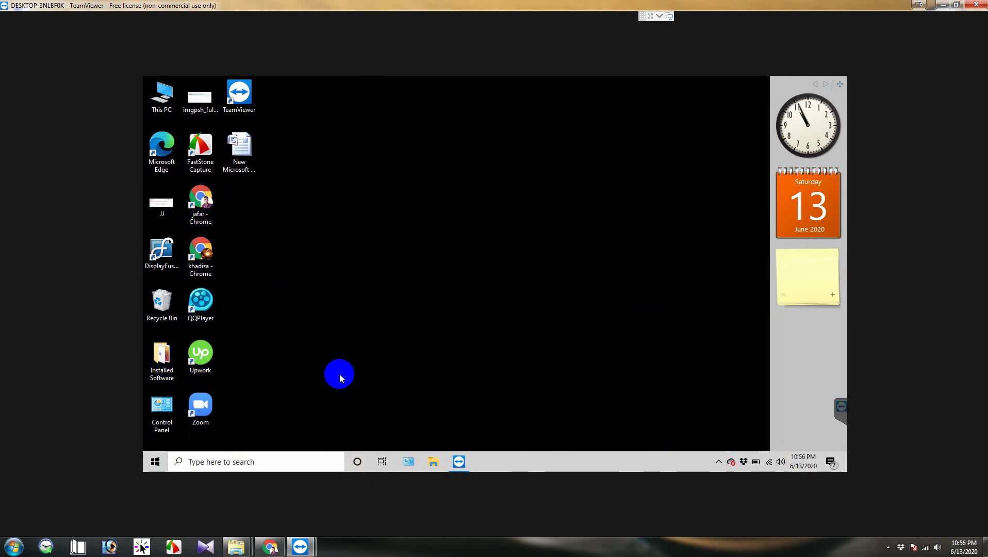
Step: Copy the remote 'New Microsoft Office Word Document' and minimize the session window
left_click(250, 148)
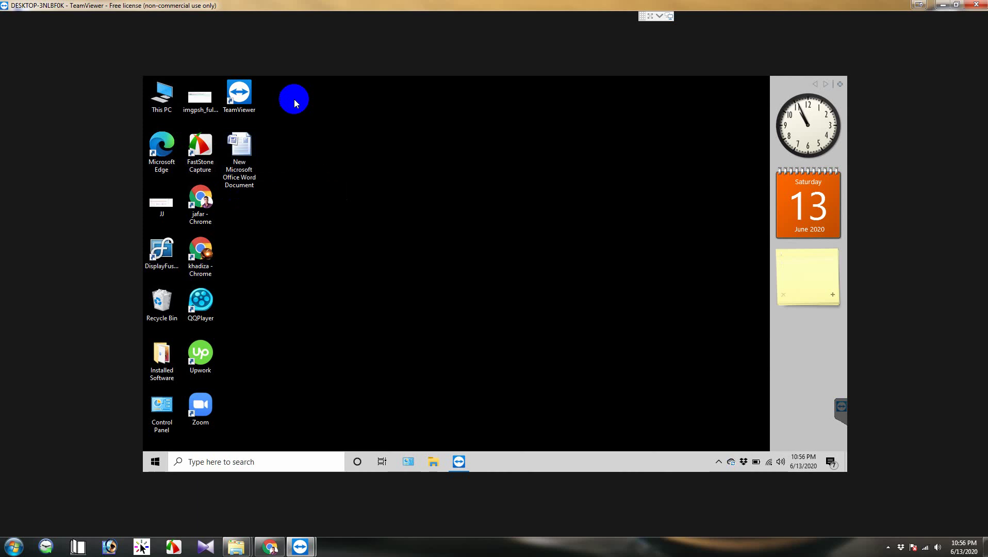
left_click(246, 150)
left_click(241, 152)
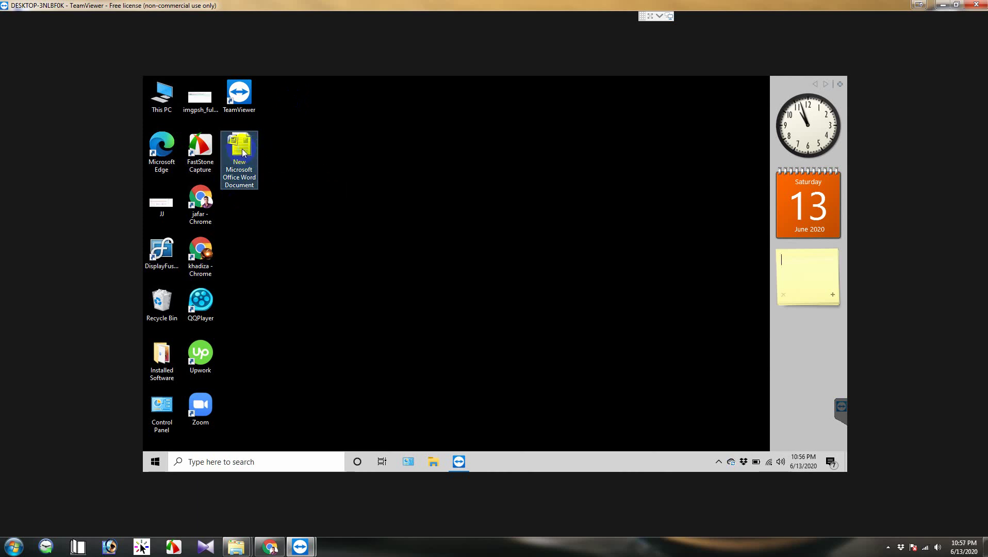
right_click(243, 152)
left_click(302, 390)
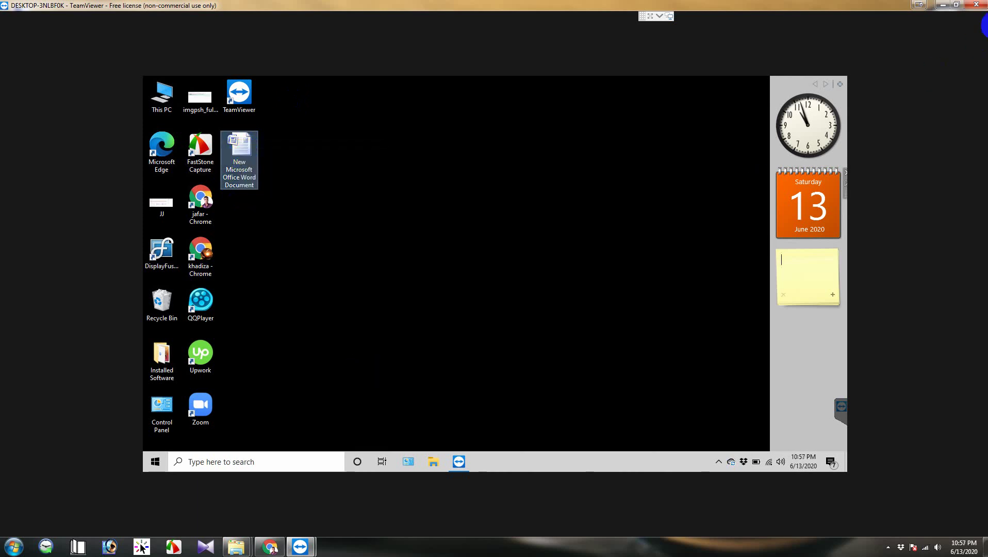
left_click(940, 12)
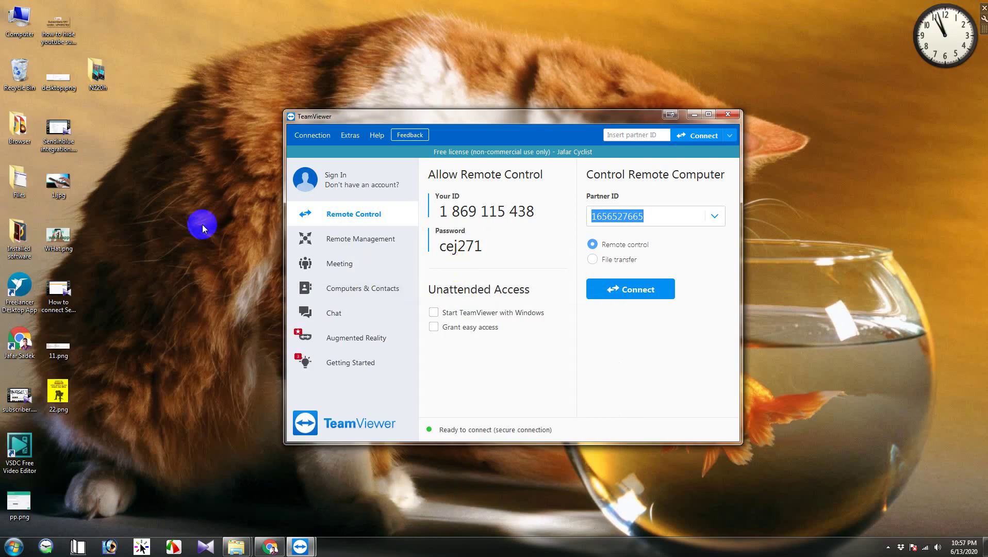
Step: Paste the Word document onto the local desktop, then return to the remote session full screen
right_click(137, 212)
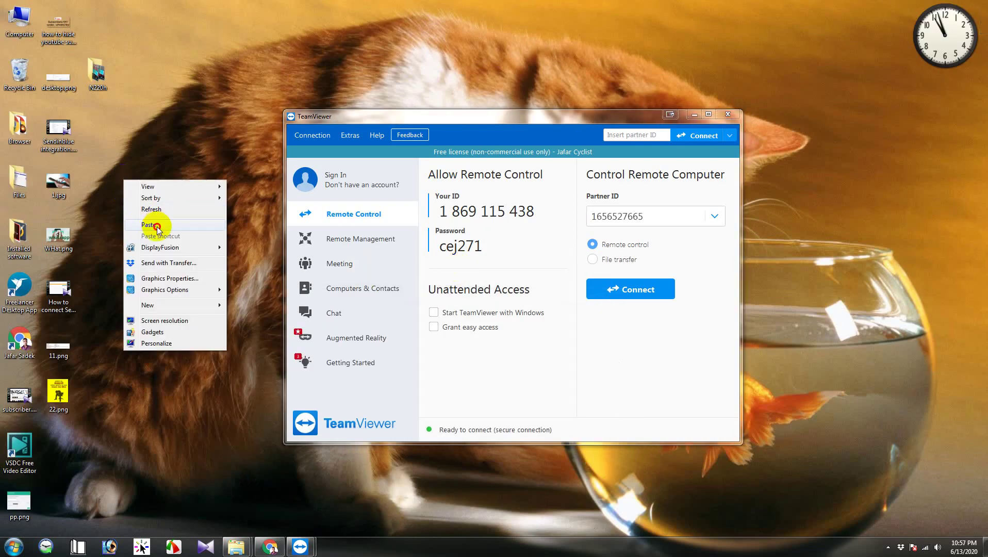
left_click(163, 229)
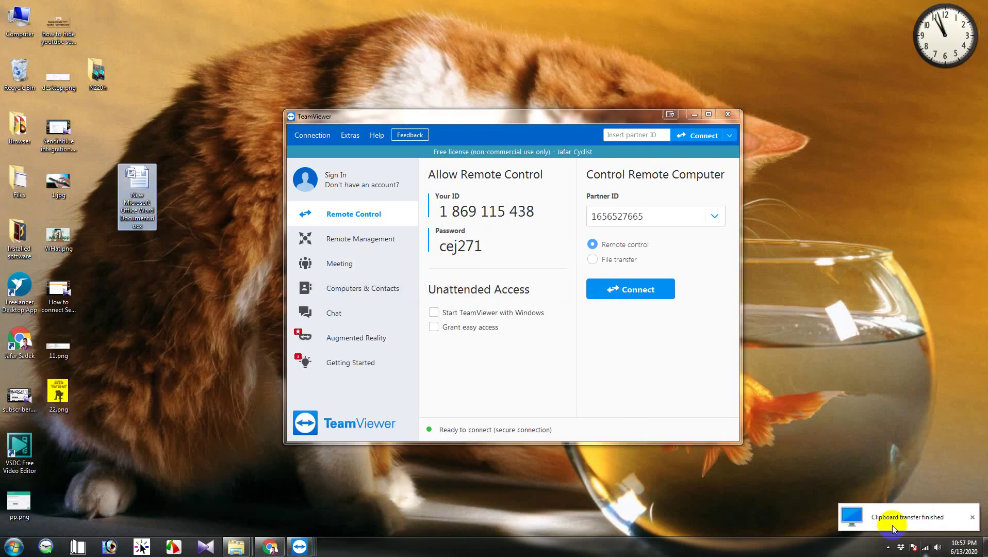
left_click(172, 275)
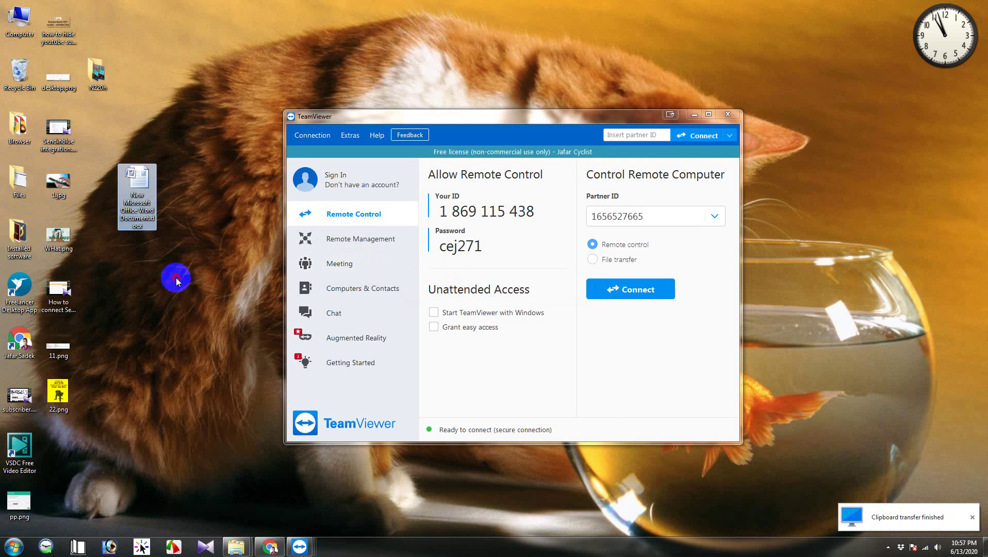
left_click(138, 227)
mouse_move(145, 219)
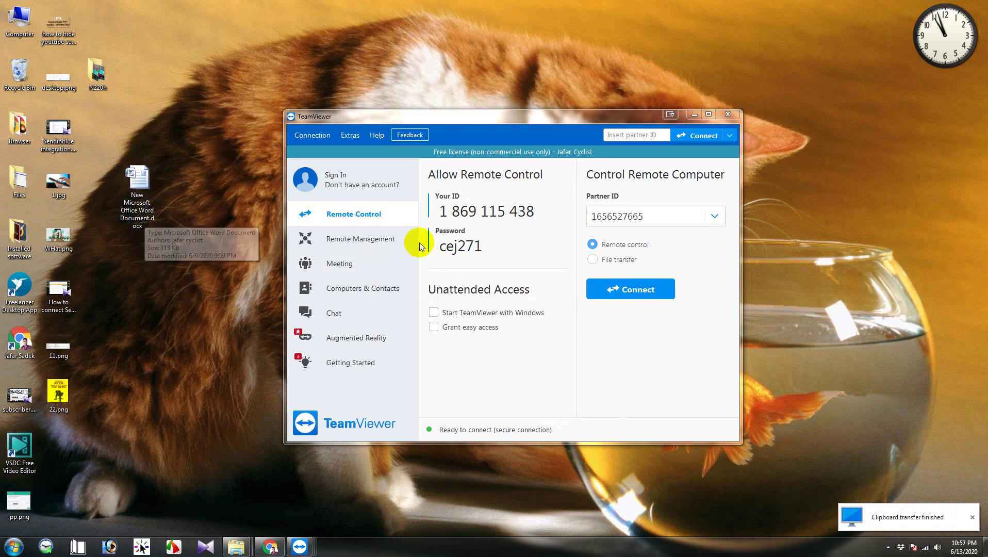
left_click(300, 548)
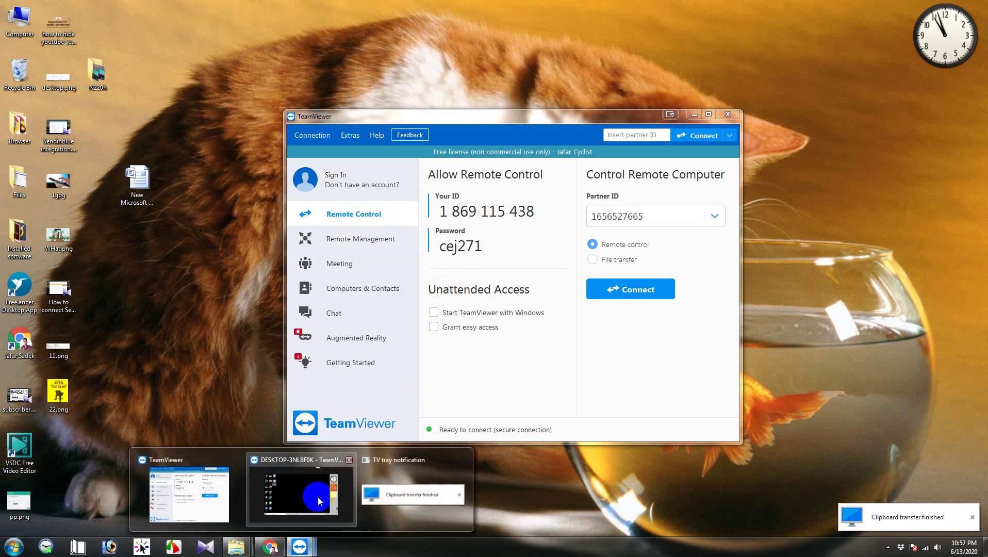
left_click(315, 495)
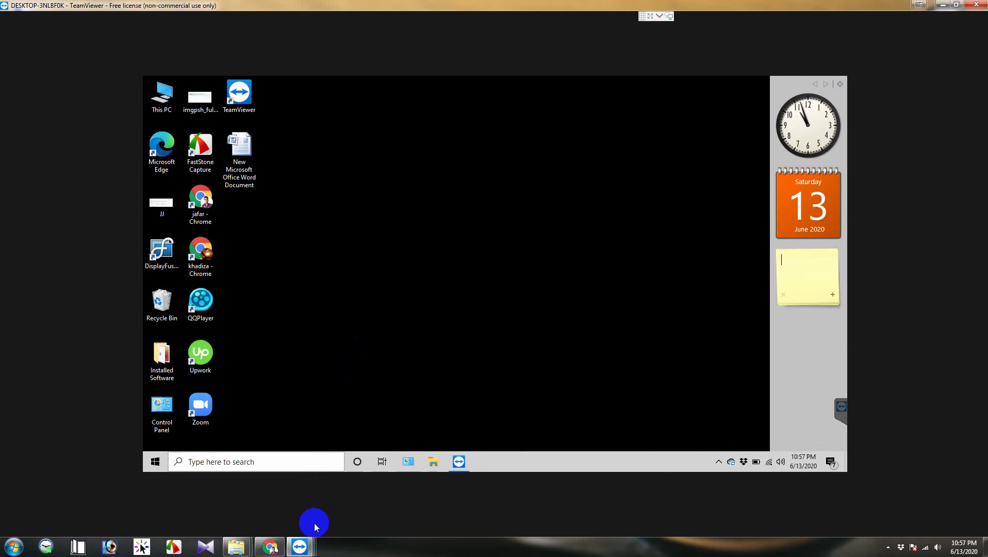
Step: Minimize the remote session, restore it from the taskbar previews, then bring the main TeamViewer window forward
mouse_move(299, 548)
left_click(294, 491)
left_click(941, 5)
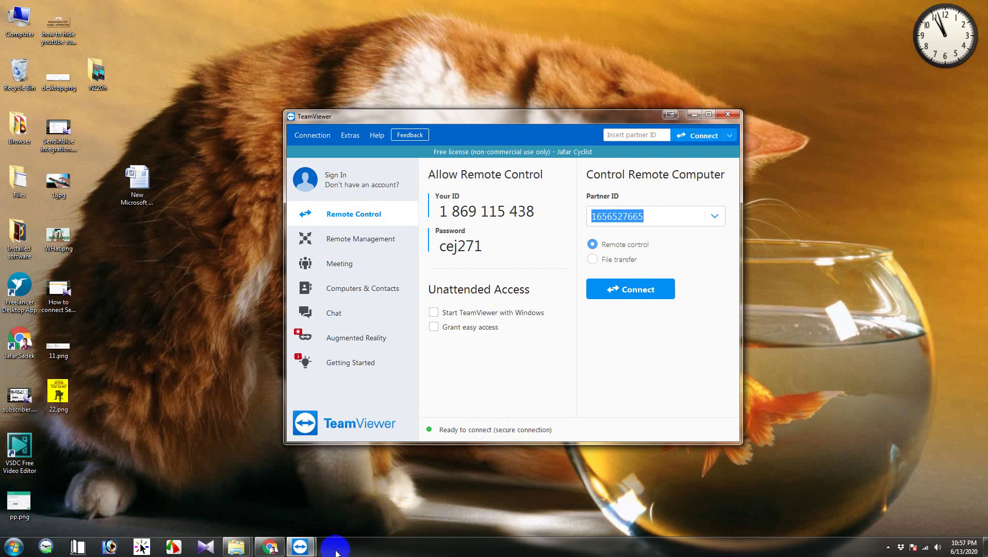
left_click(301, 547)
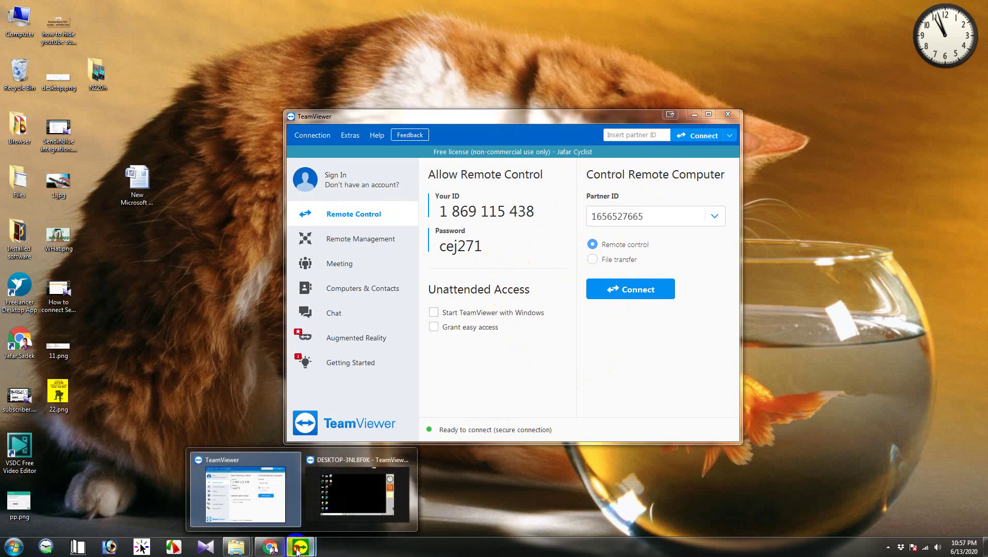
left_click(367, 497)
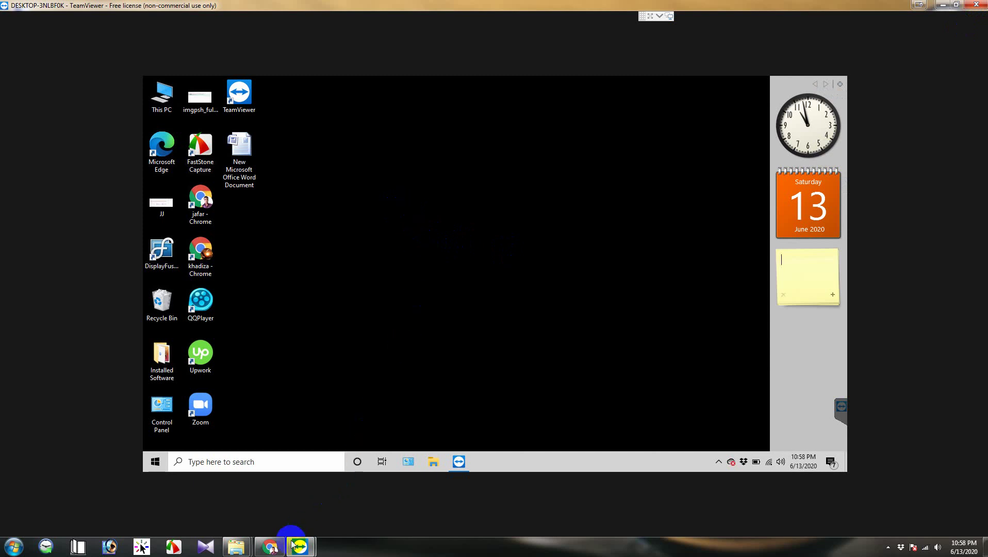
mouse_move(300, 546)
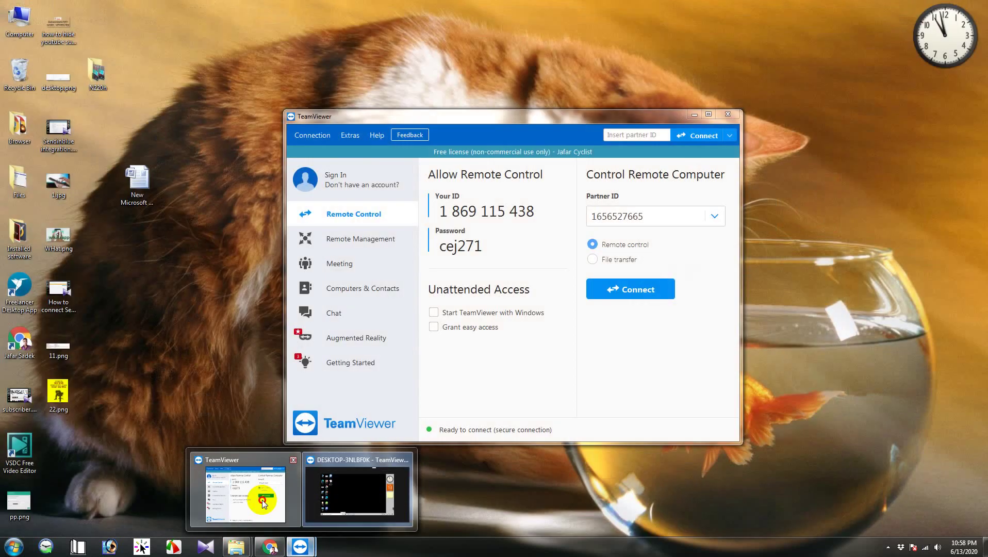
left_click(245, 494)
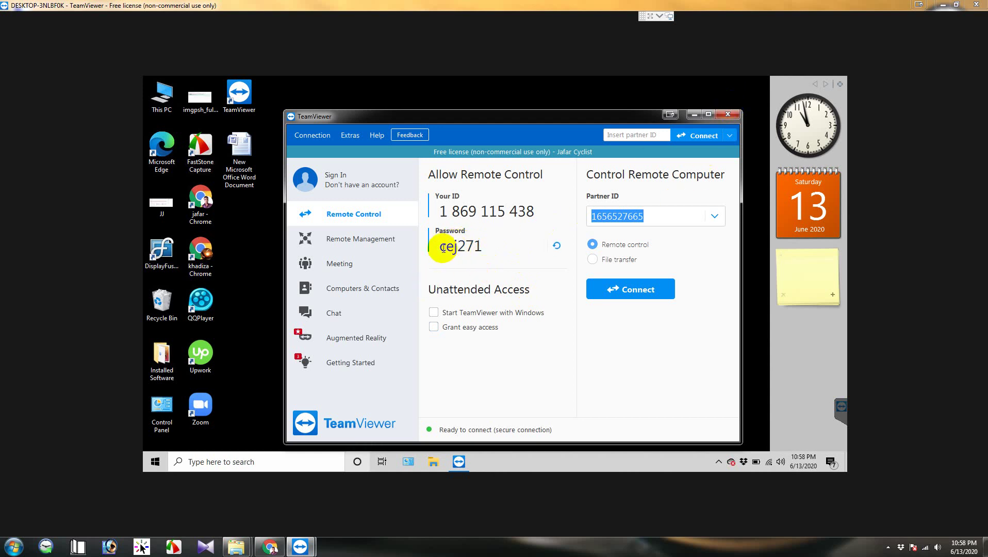
Step: Highlight parts of the session password, then close the main TeamViewer window to get the Close connections prompt
left_click_drag(483, 248, 447, 248)
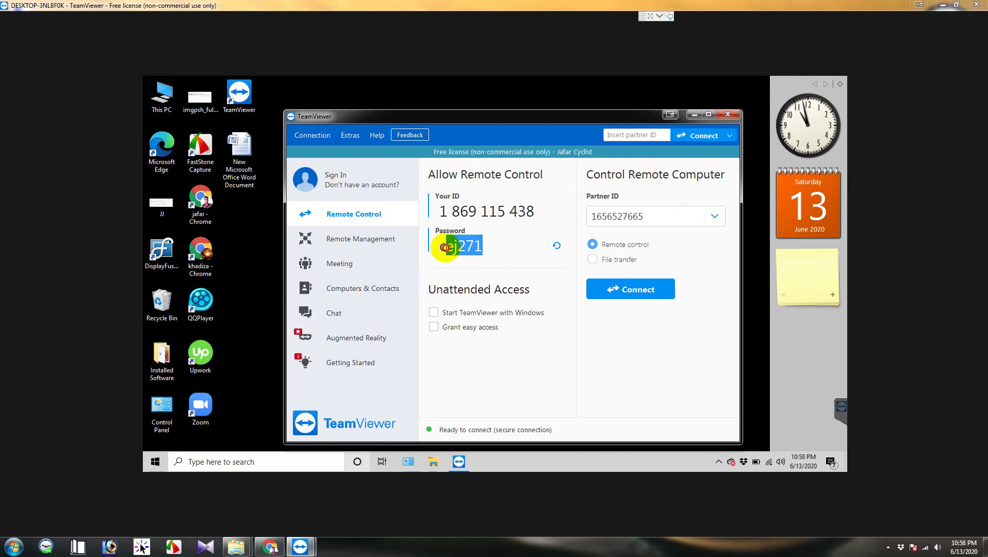
left_click(443, 247)
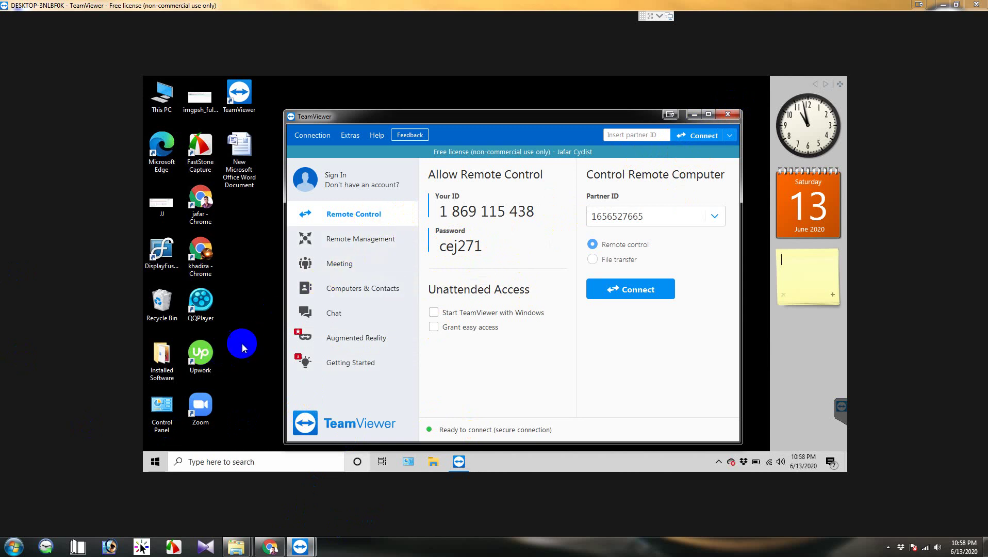
left_click(539, 290)
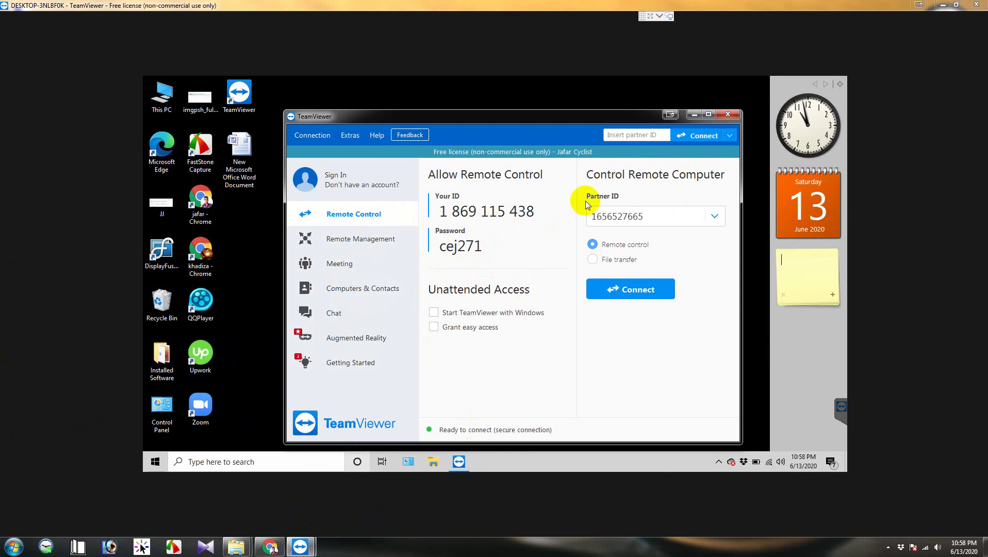
left_click(420, 268)
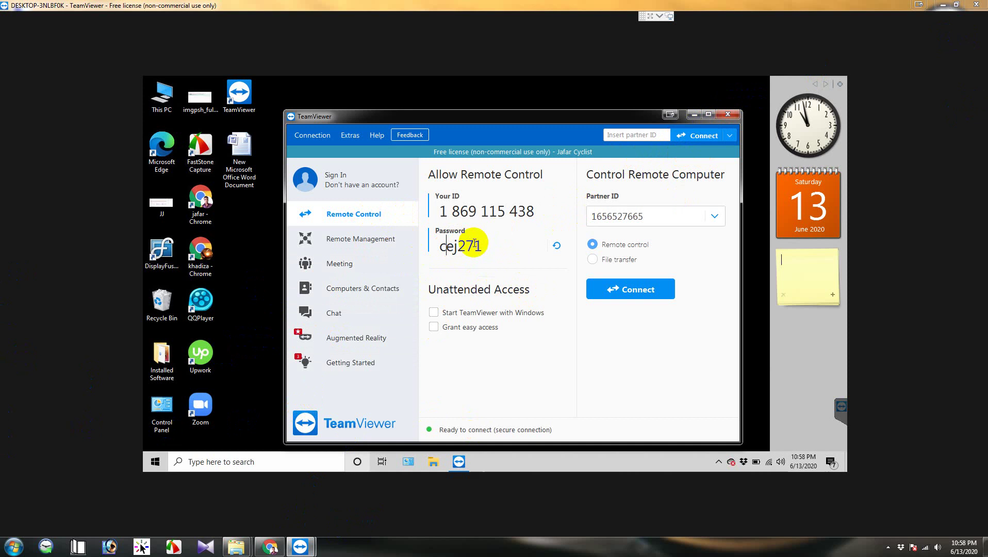
left_click_drag(457, 246, 487, 249)
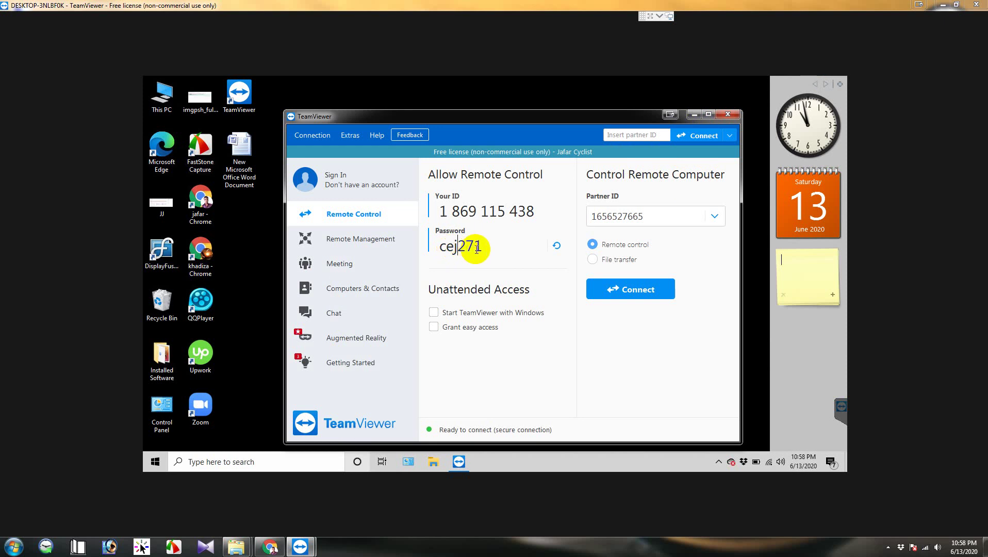
left_click(496, 249)
left_click(736, 116)
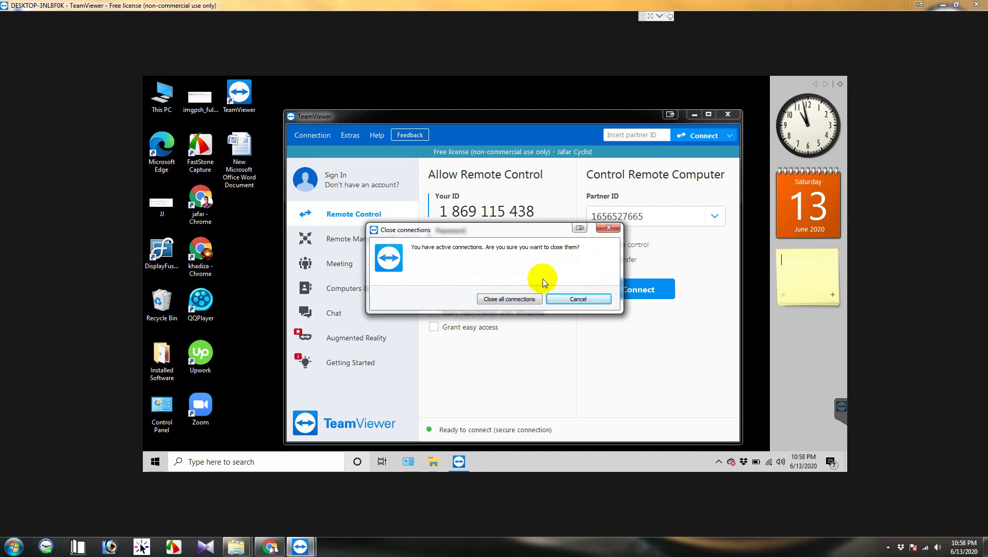
Step: Close all active connections and relaunch TeamViewer from the Start menu
left_click(536, 246)
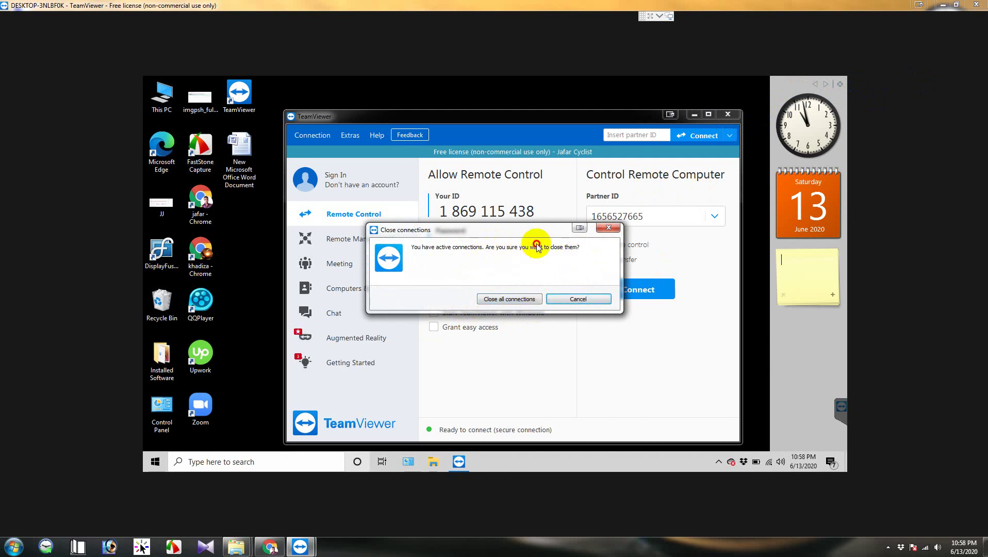
left_click(509, 299)
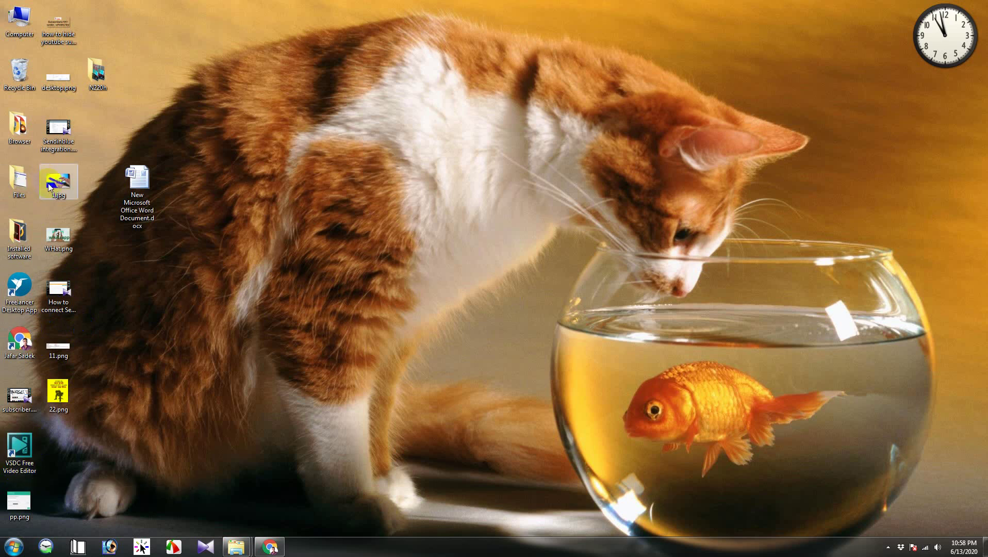
left_click(13, 547)
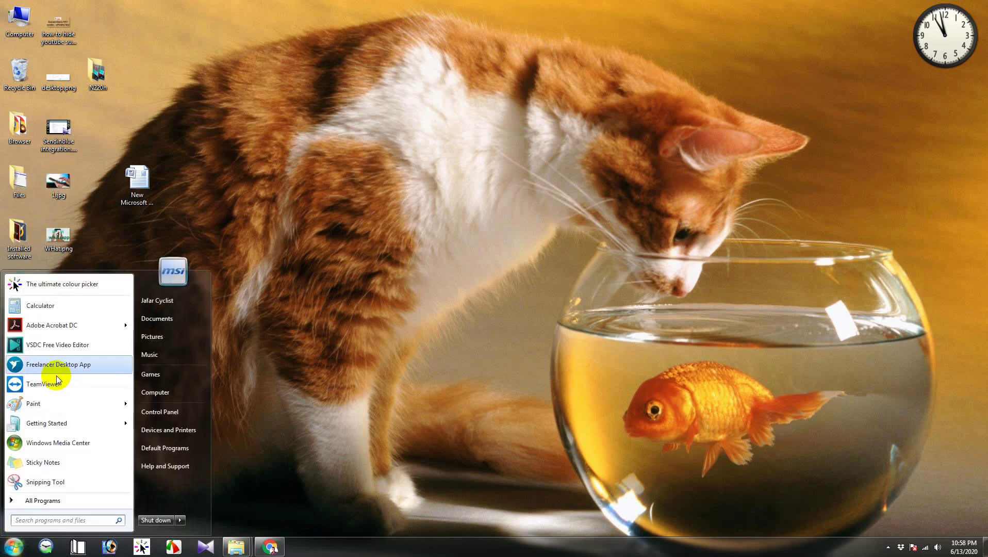
left_click(225, 382)
left_click(375, 340)
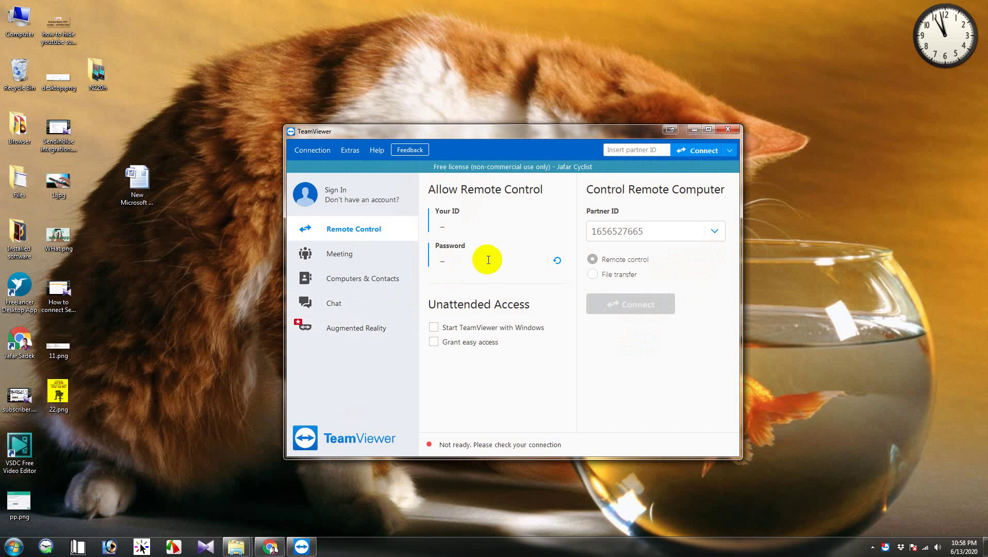
Step: Highlight this computer's ID and the new session password, then close TeamViewer
left_click_drag(453, 225, 470, 258)
left_click(465, 260)
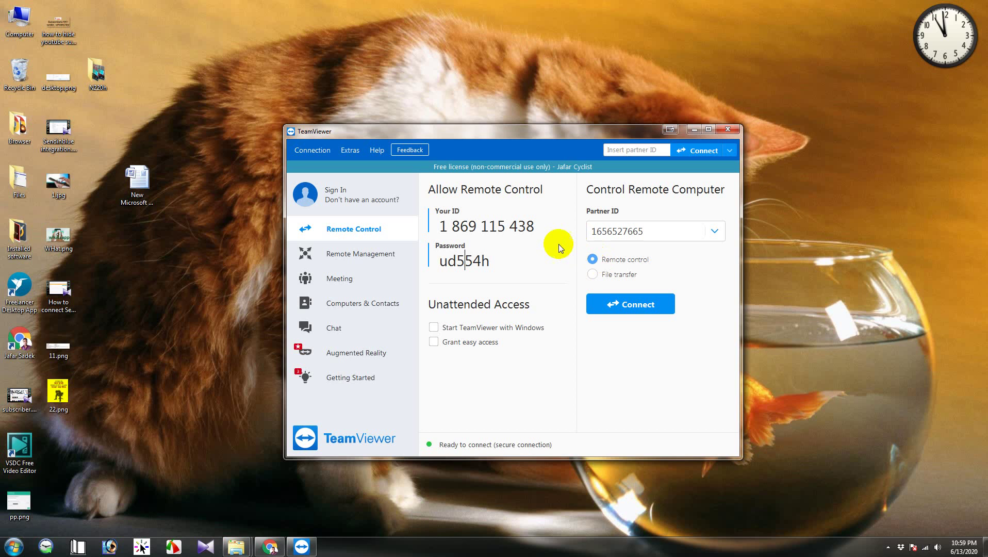
left_click_drag(465, 262, 489, 262)
left_click(464, 261)
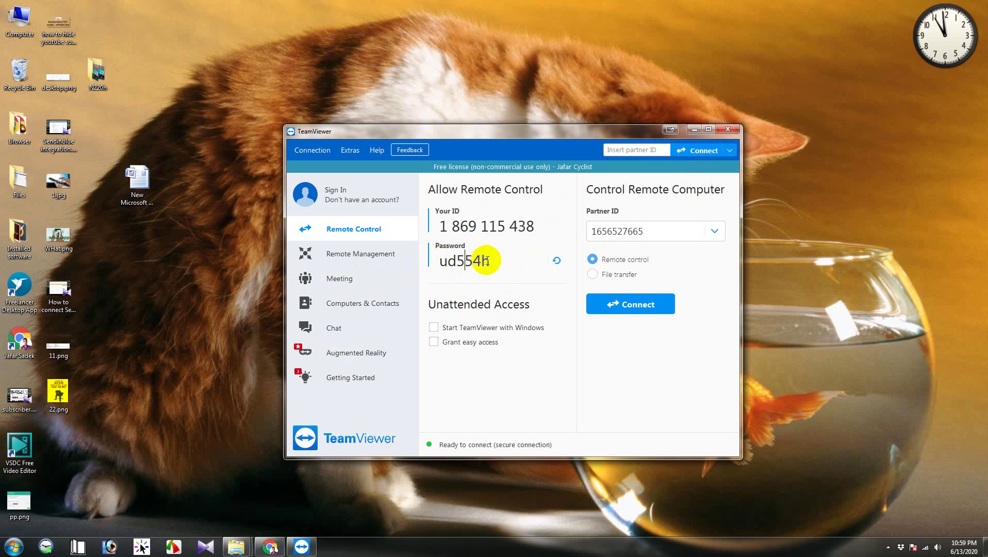
left_click_drag(489, 261, 440, 264)
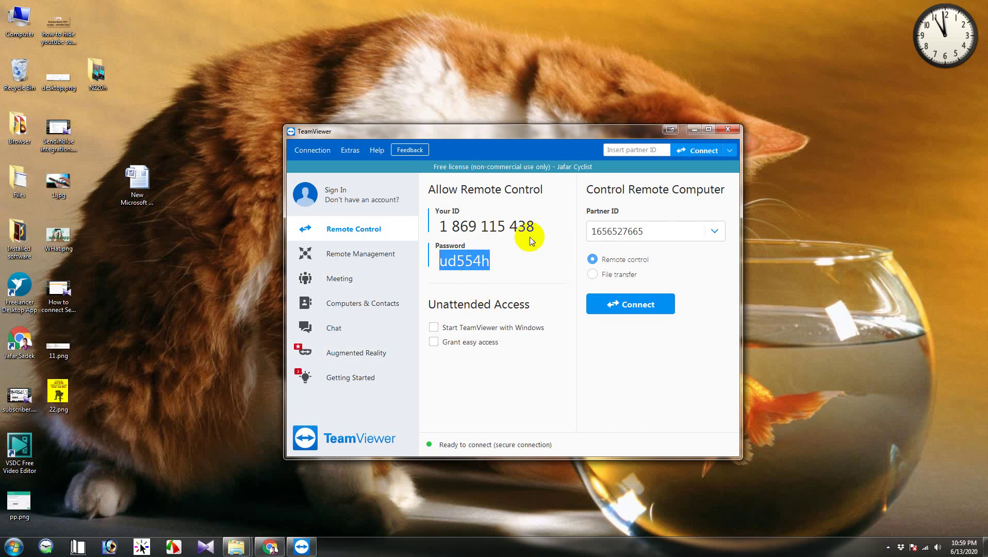
left_click(728, 129)
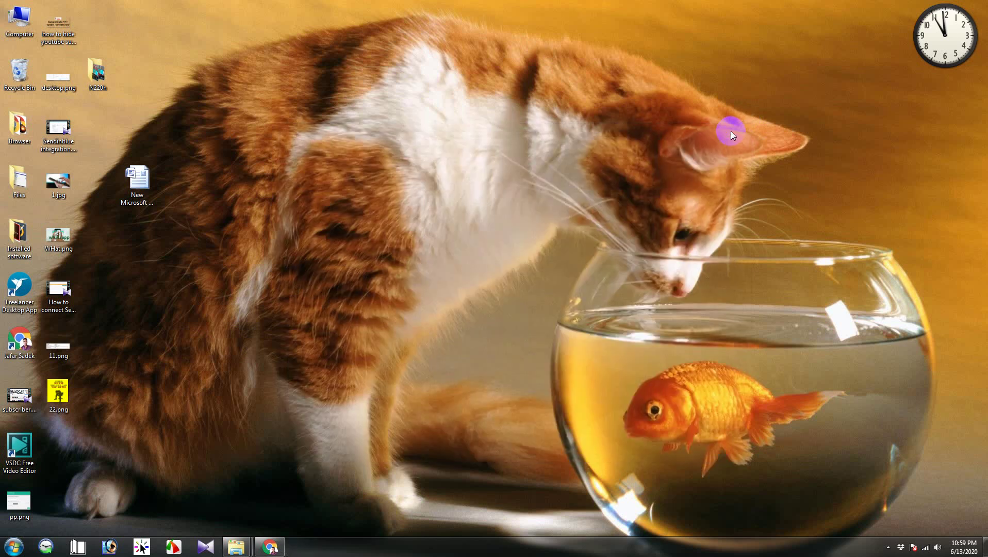